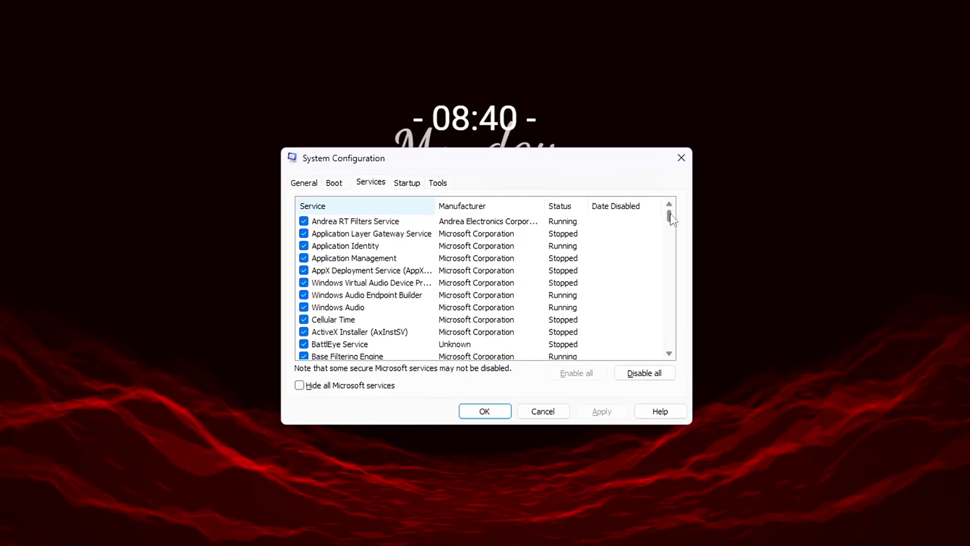
# - Filter the services list to non-Microsoft services and maximize the Services window
pyautogui.moveTo(664, 222)
pyautogui.mouseDown()
pyautogui.moveTo(674, 354)
pyautogui.moveTo(663, 218)
pyautogui.mouseUp()
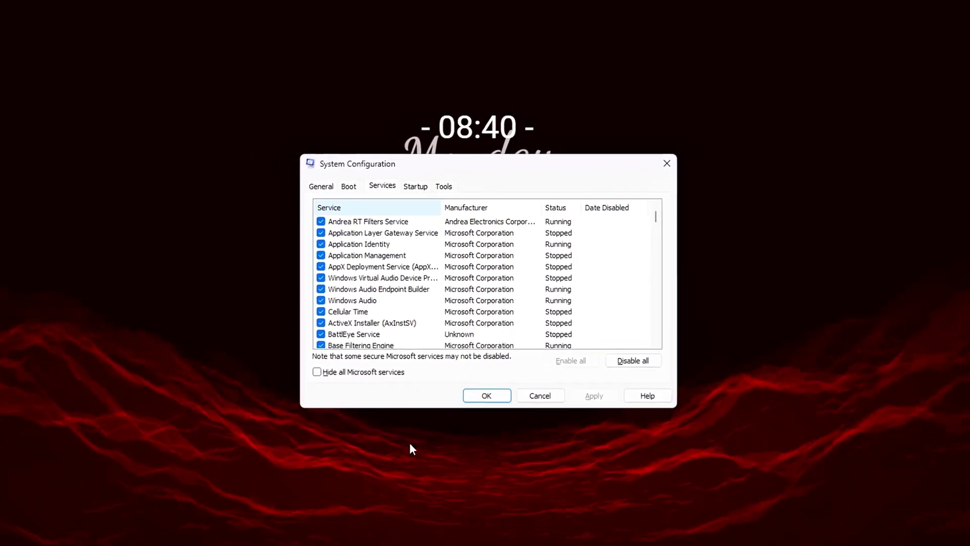
pyautogui.click(320, 369)
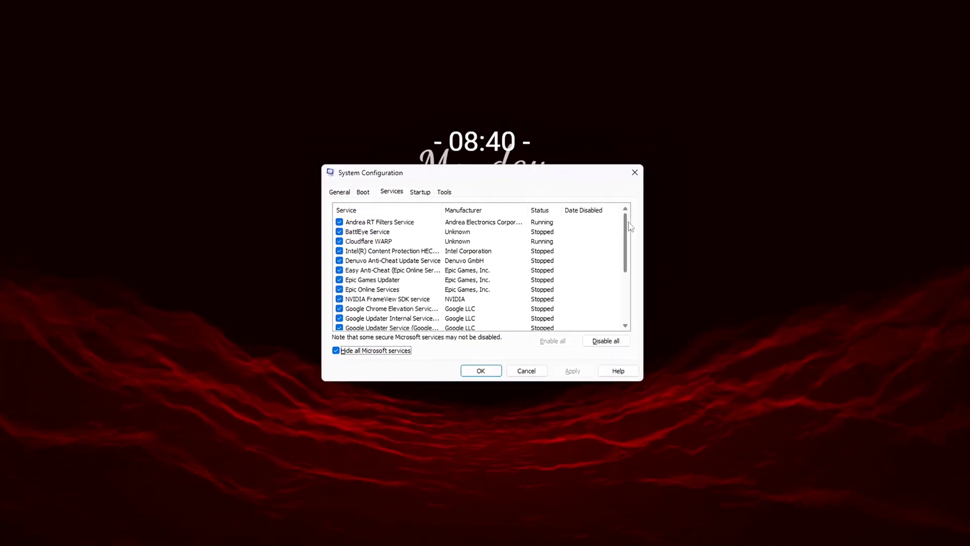
pyautogui.scroll(-3, 624, 224)
pyautogui.scroll(3, 625, 224)
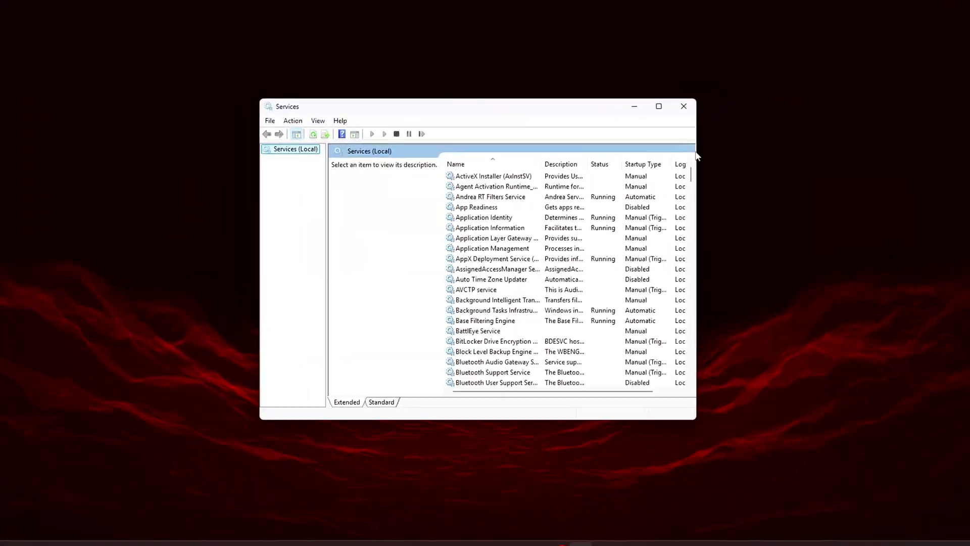
pyautogui.click(661, 105)
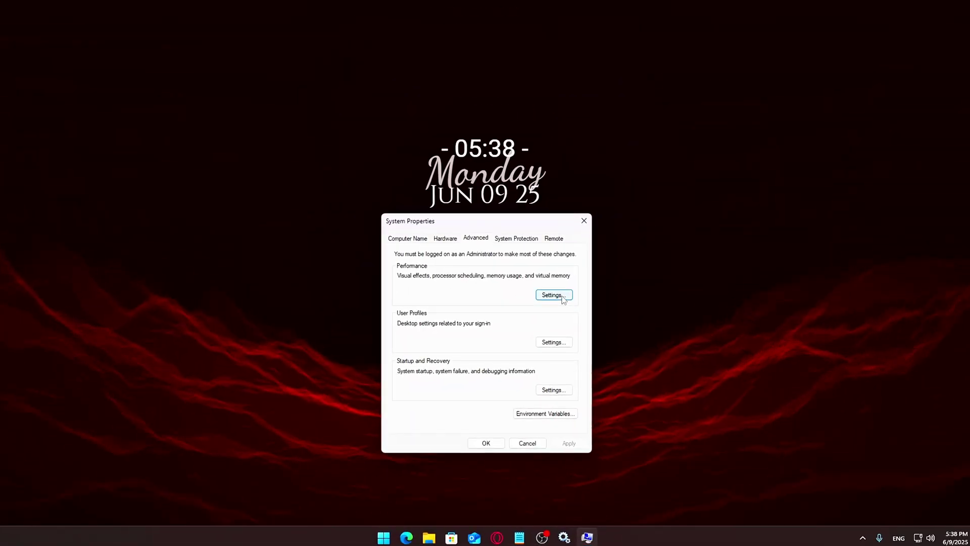
# - Set visual effects to best performance, keeping thumbnails and smooth screen-font edges, and confirm both dialogs
pyautogui.click(554, 295)
pyautogui.moveTo(541, 217); pyautogui.dragTo(505, 129)
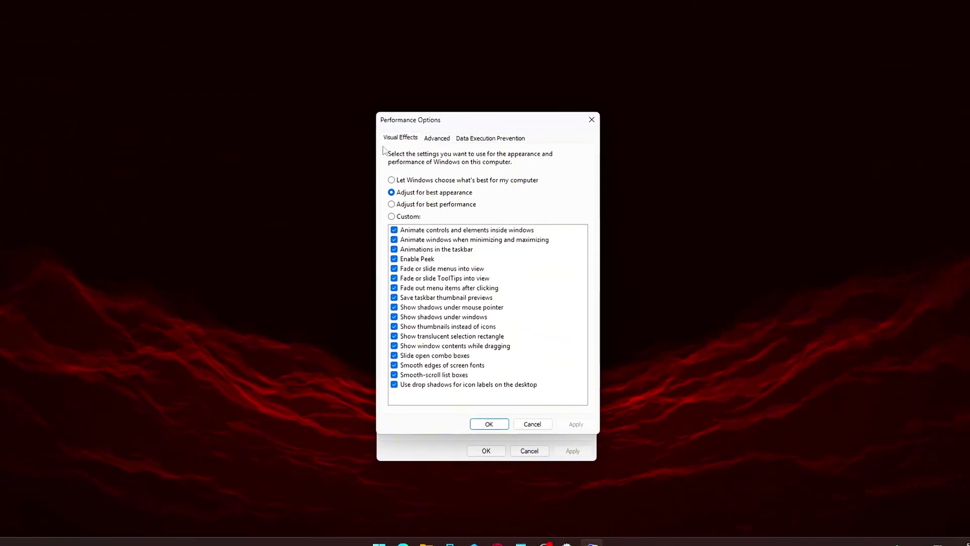
pyautogui.click(430, 202)
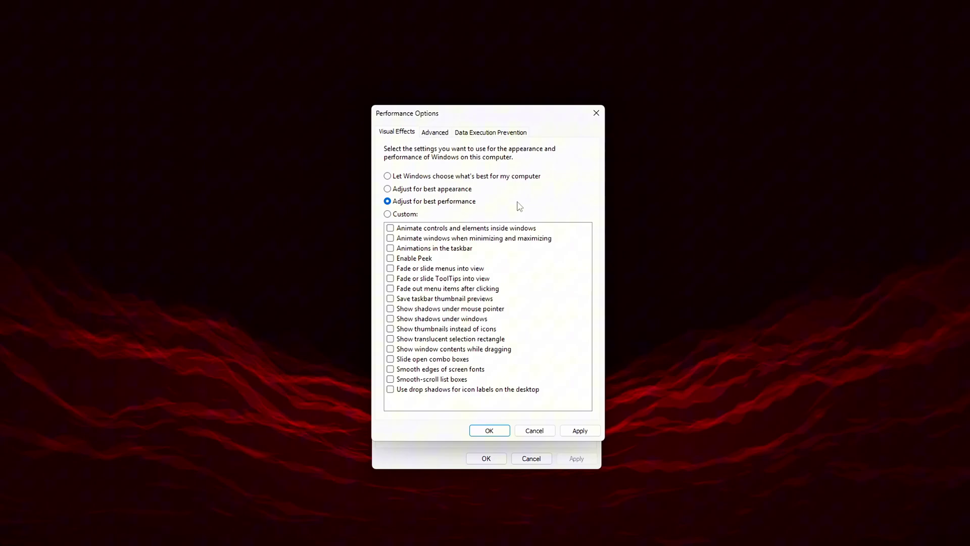
pyautogui.click(454, 330)
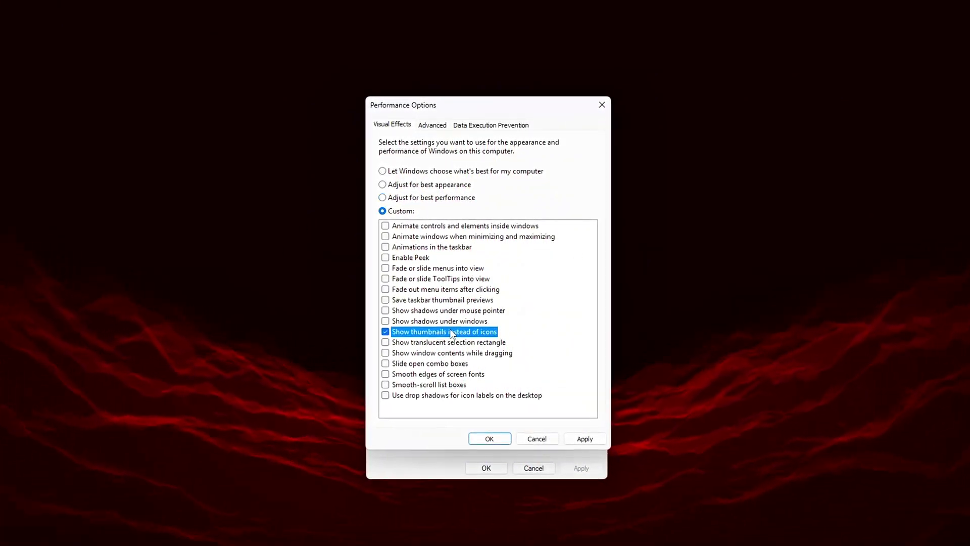
pyautogui.click(404, 376)
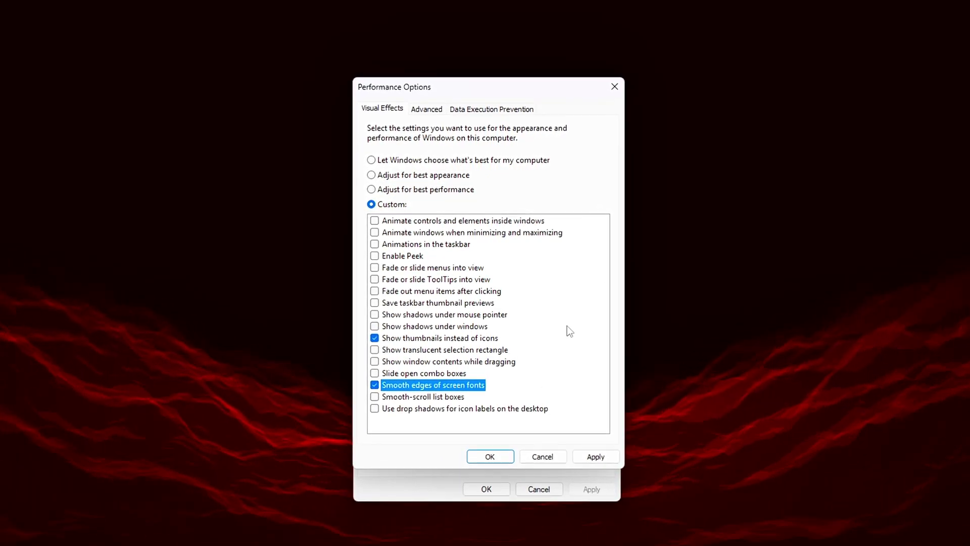
pyautogui.click(594, 453)
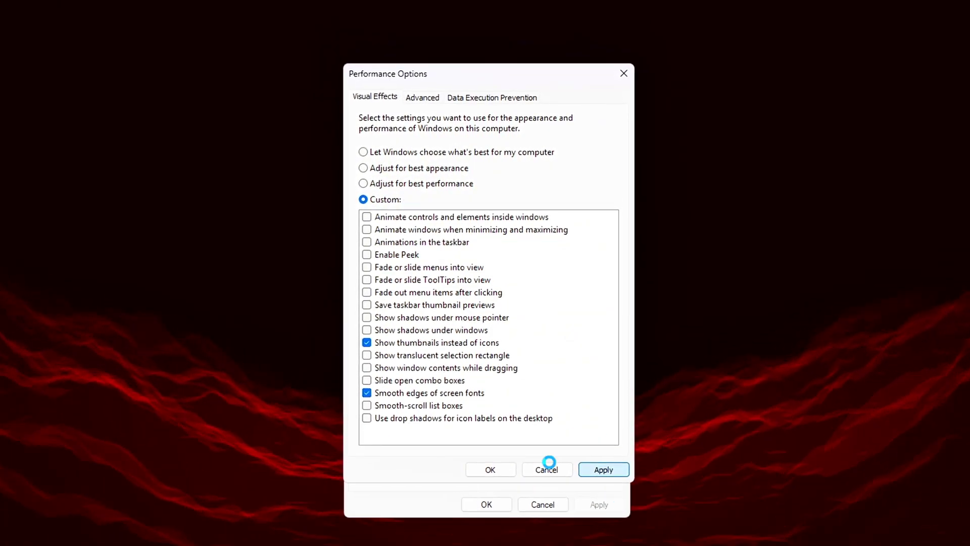
pyautogui.click(498, 473)
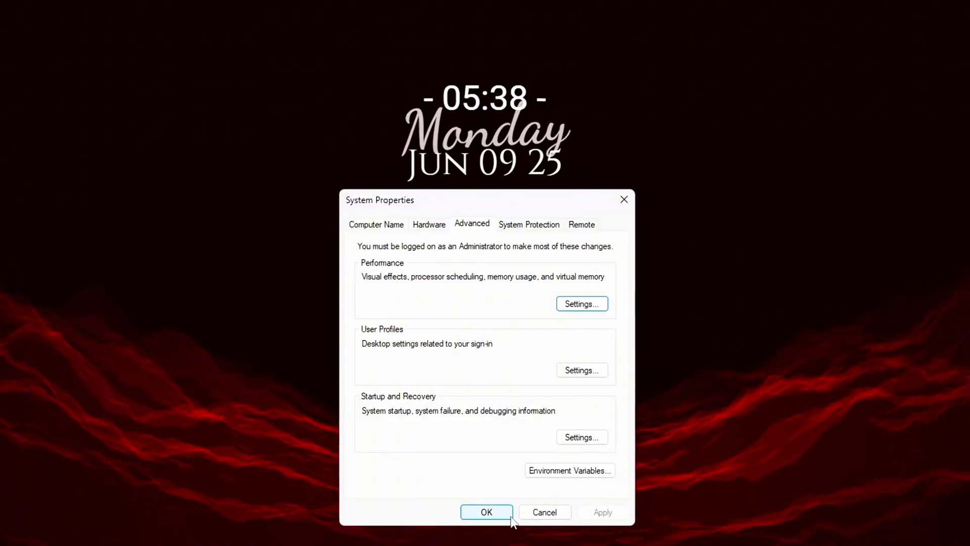
pyautogui.click(501, 508)
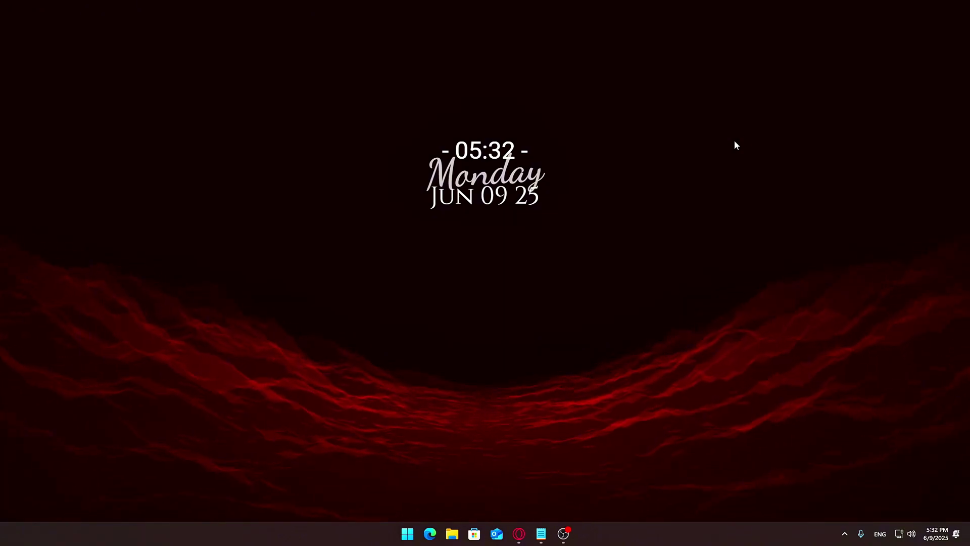
# - Open Task Manager, centre and widen it, and show the CPU graph on the Performance tab
pyautogui.hotkey('ctrl', 'shift', 'Escape')
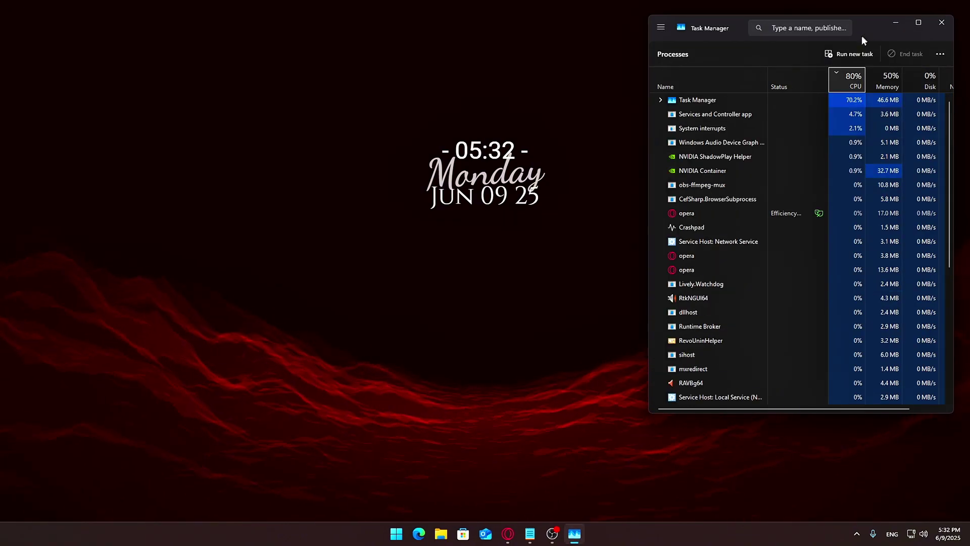
pyautogui.moveTo(862, 39); pyautogui.dragTo(566, 74)
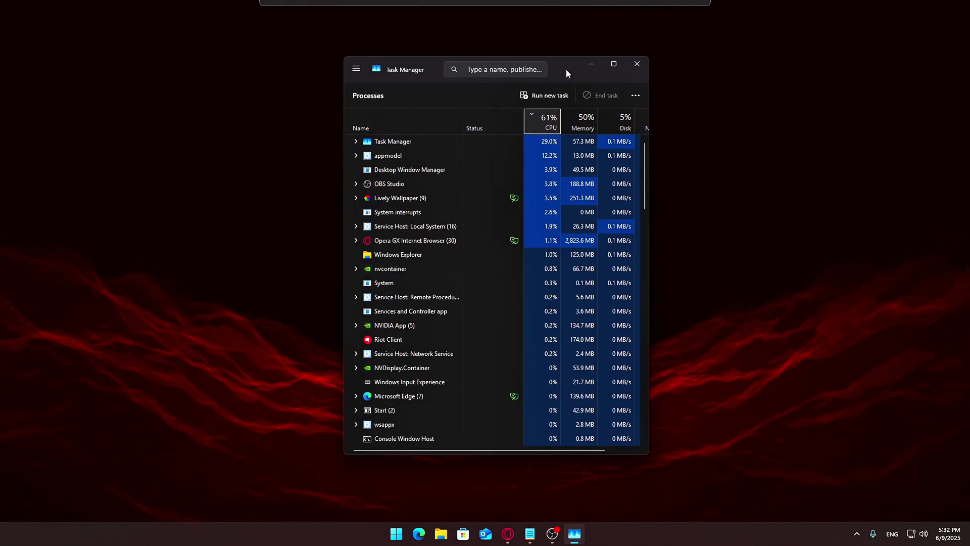
pyautogui.moveTo(344, 135); pyautogui.dragTo(193, 126)
pyautogui.moveTo(518, 71); pyautogui.dragTo(577, 78)
pyautogui.click(268, 135)
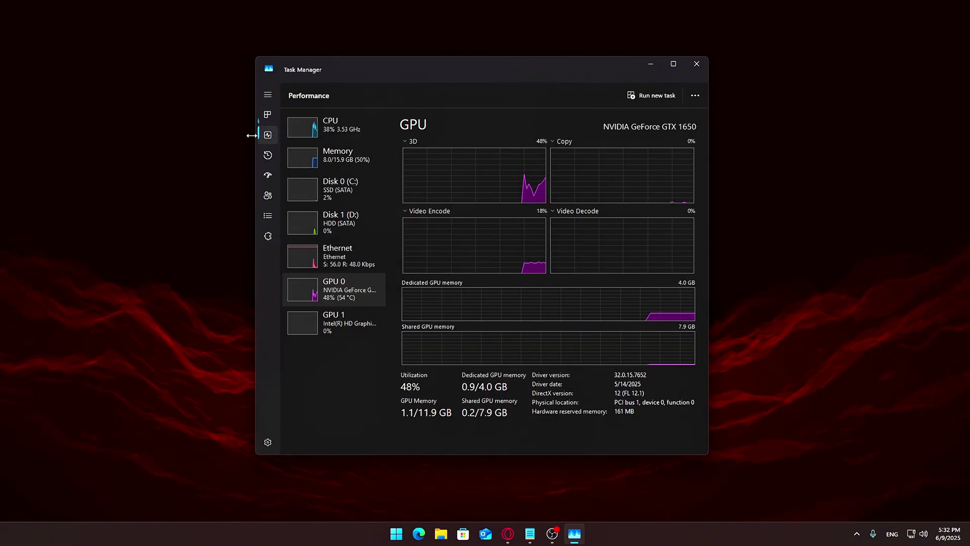
pyautogui.click(319, 131)
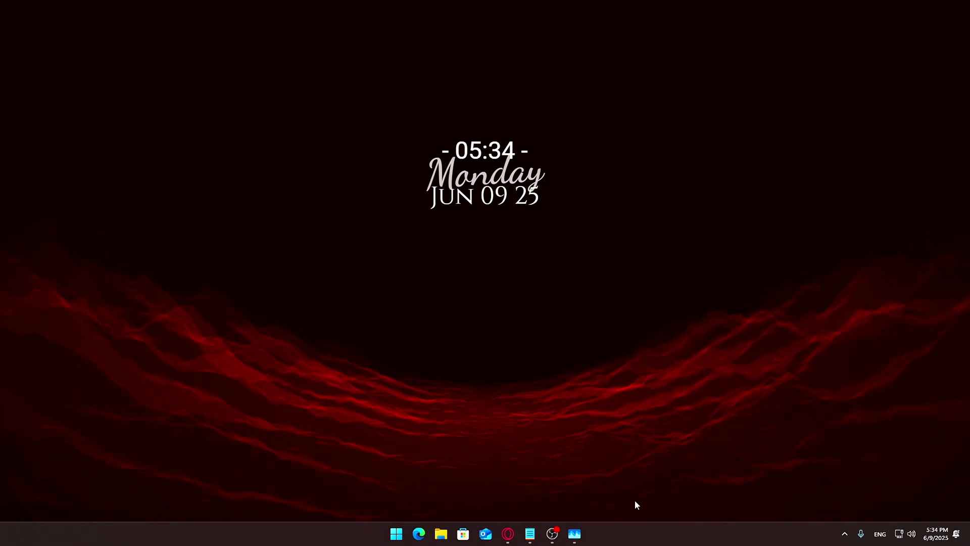
# - Show Task Manager's Startup apps list and disable browser_assistant
pyautogui.click(578, 541)
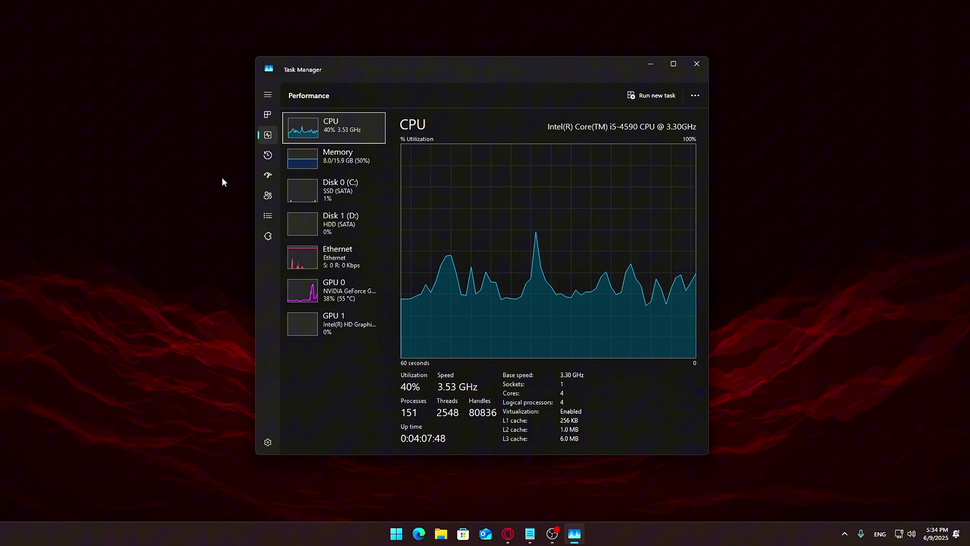
pyautogui.click(260, 178)
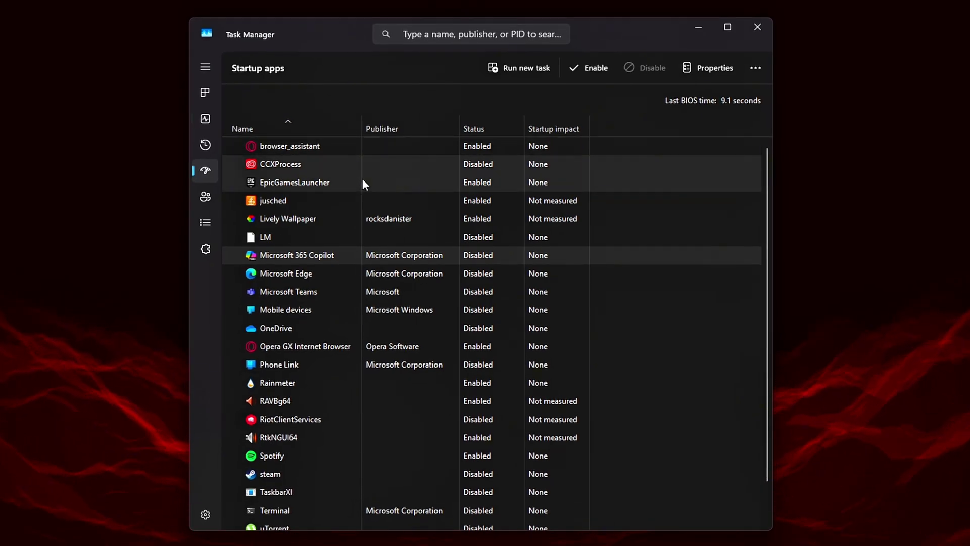
pyautogui.click(362, 254)
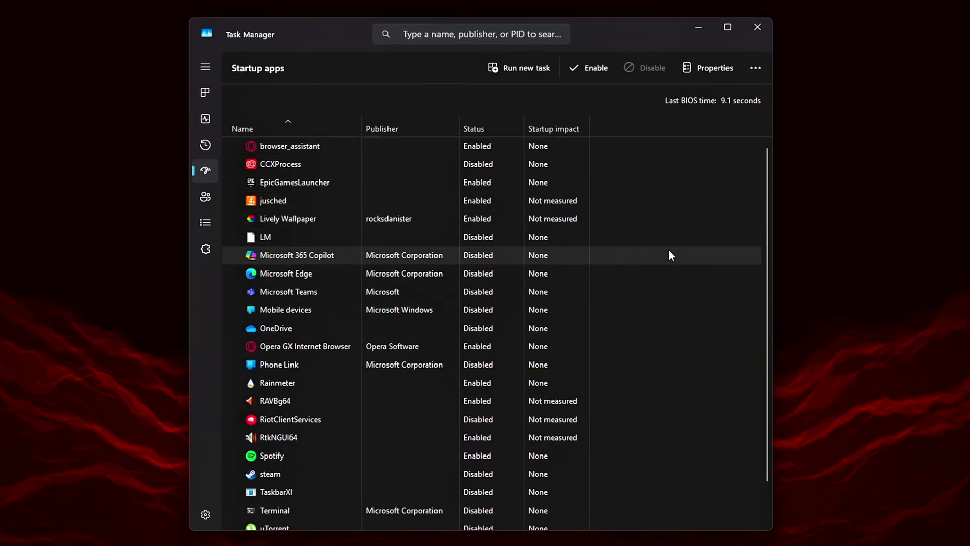
pyautogui.click(356, 150)
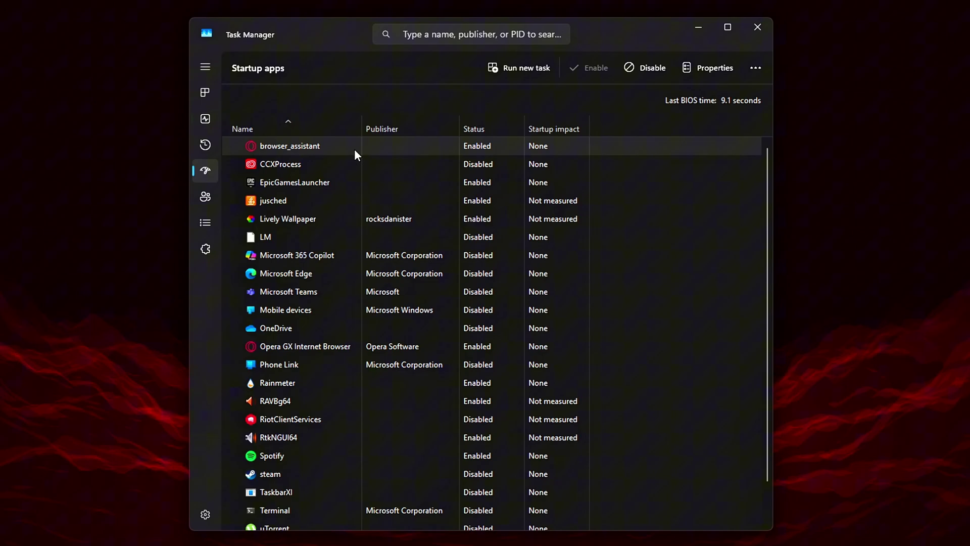
pyautogui.rightClick(316, 144)
pyautogui.click(351, 151)
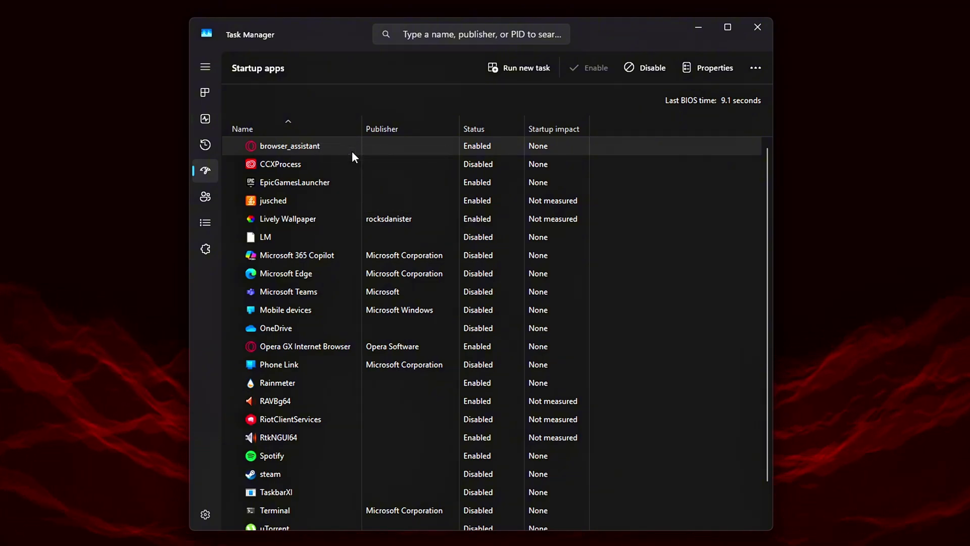
# - Disable EpicGamesLauncher, Lively Wallpaper and Opera GX Internet Browser at startup
pyautogui.rightClick(300, 180)
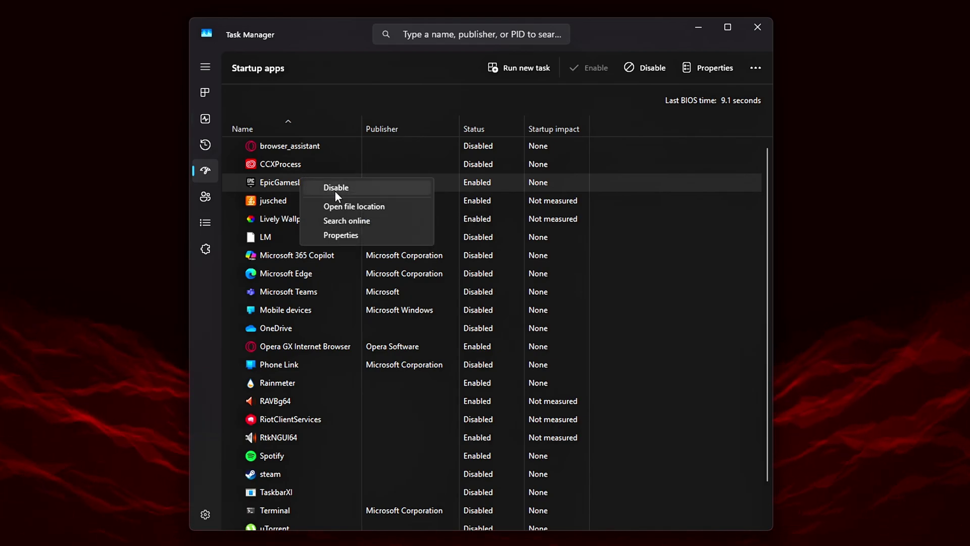
pyautogui.click(335, 191)
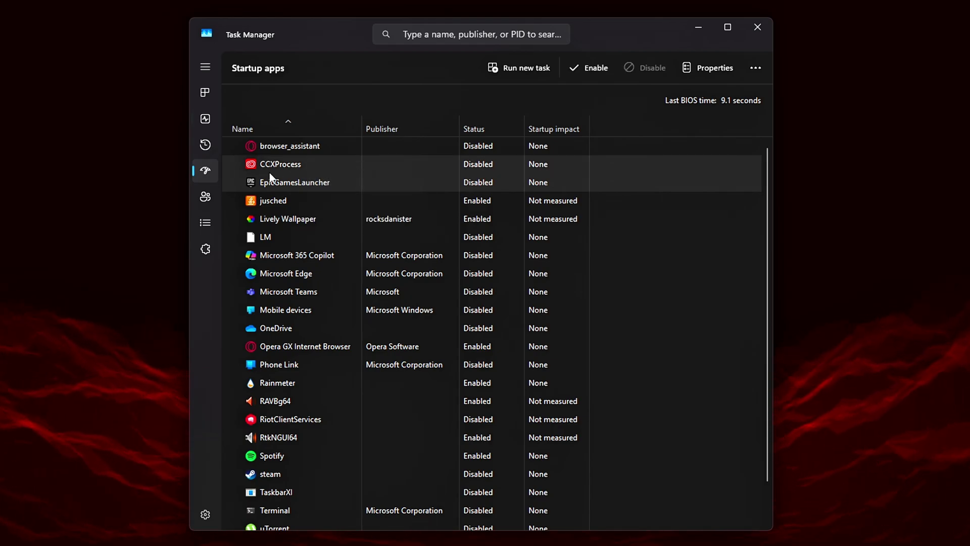
pyautogui.rightClick(304, 218)
pyautogui.click(322, 229)
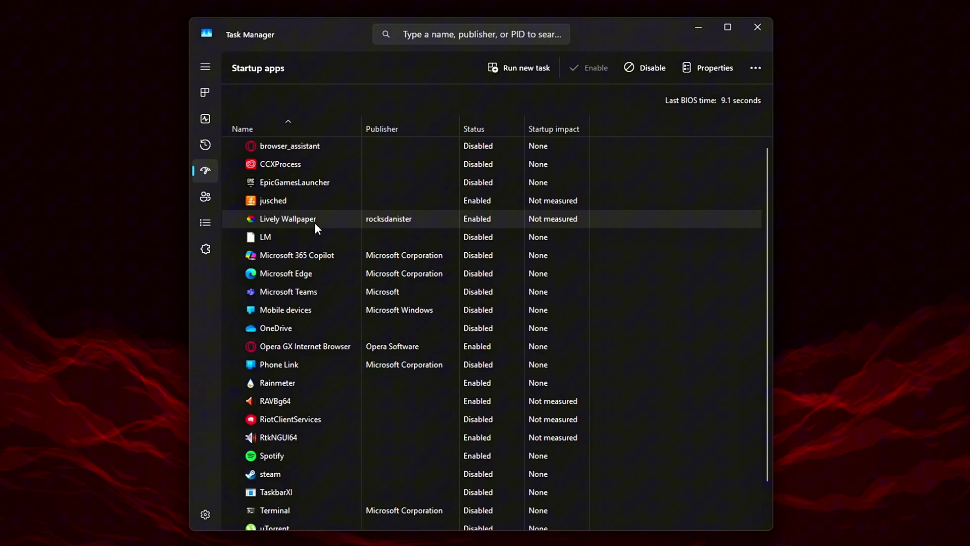
pyautogui.click(313, 345)
pyautogui.click(377, 355)
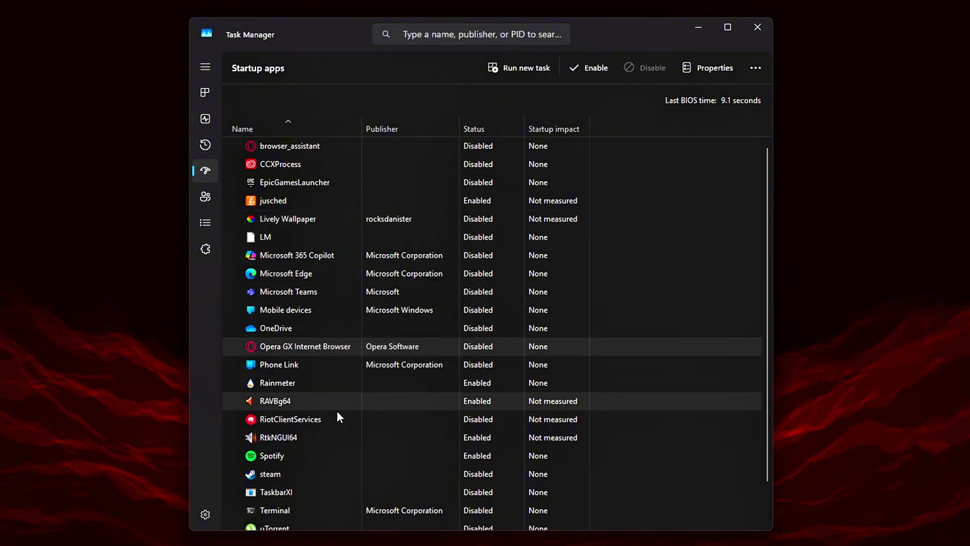
# - Disable Spotify at startup, then bring up the actions for the vgtray entry
pyautogui.click(305, 420)
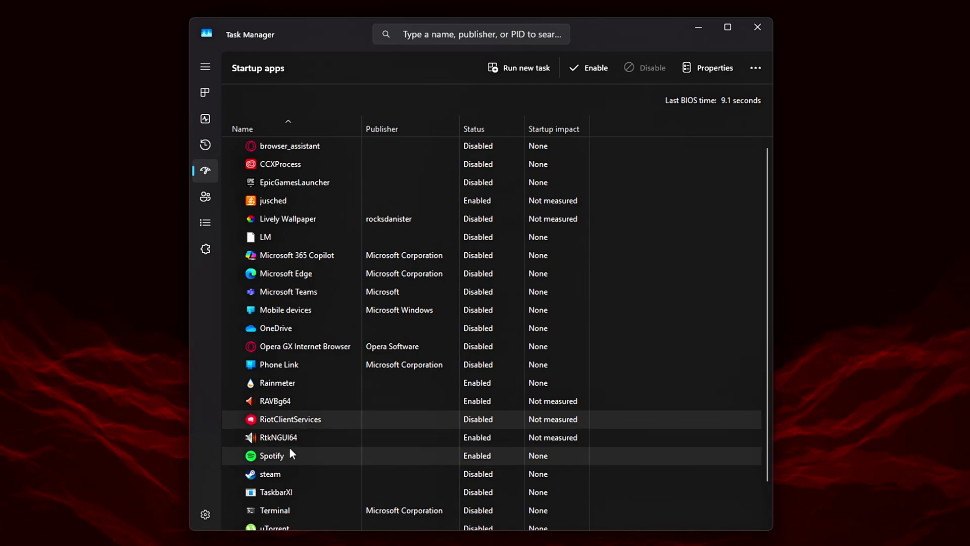
pyautogui.click(278, 455)
pyautogui.rightClick(278, 456)
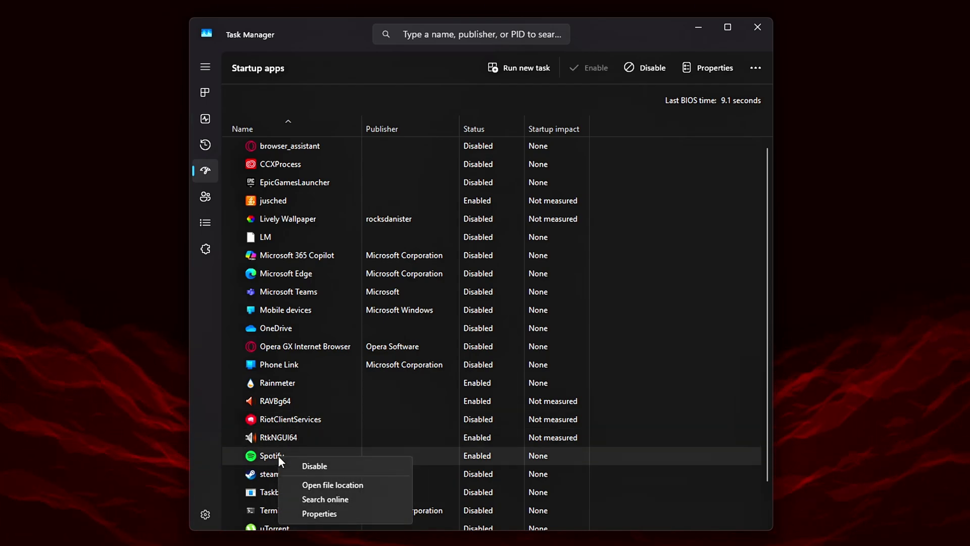
pyautogui.click(316, 469)
pyautogui.scroll(-1, 317, 472)
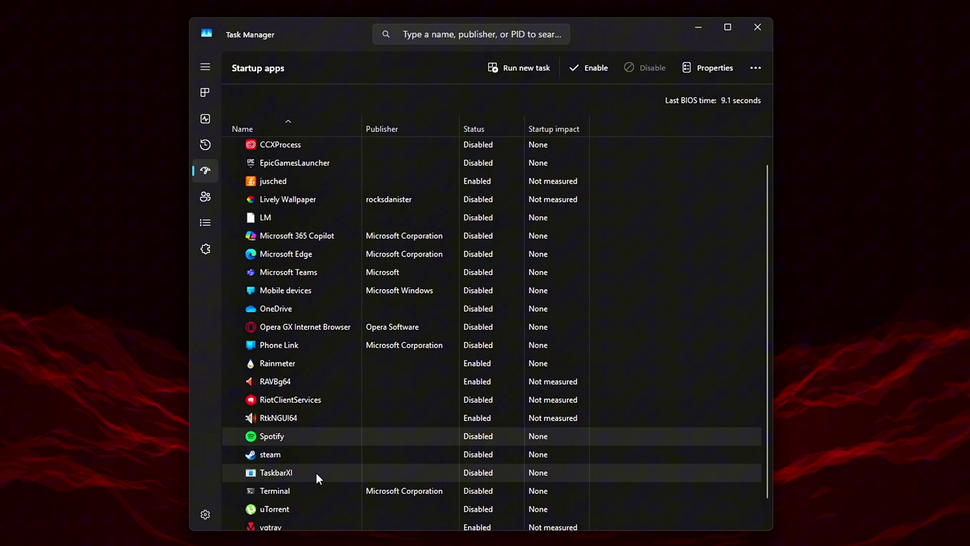
pyautogui.scroll(-1, 316, 472)
pyautogui.scroll(-1, 316, 472)
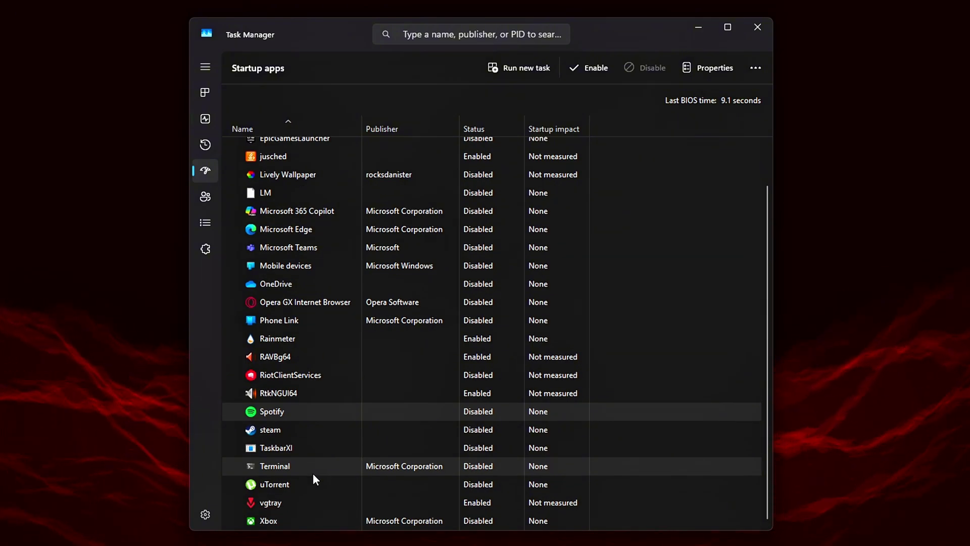
pyautogui.click(280, 501)
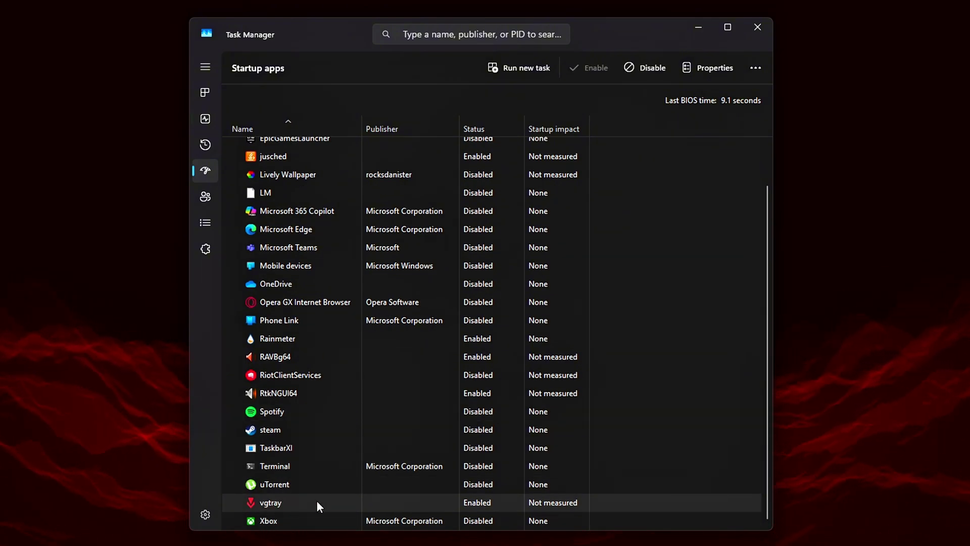
pyautogui.rightClick(318, 502)
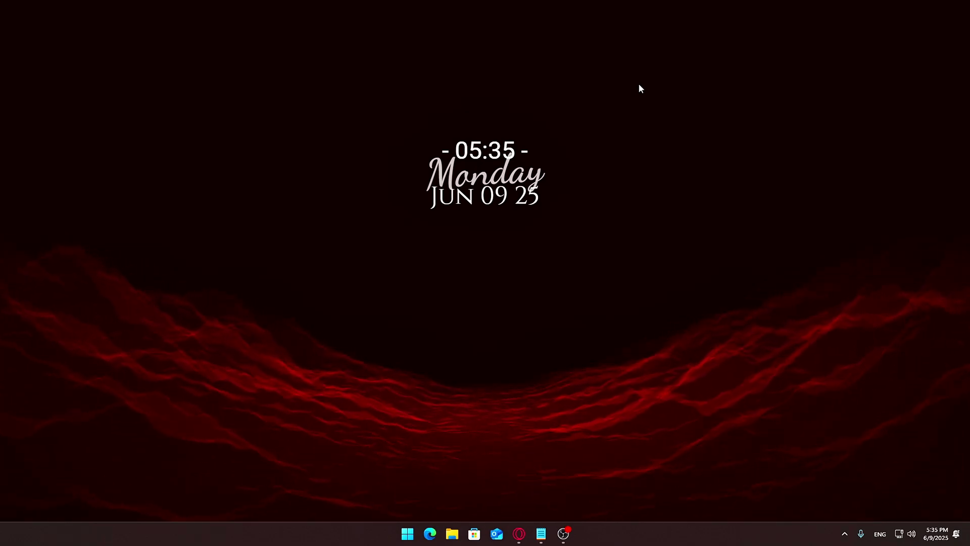
# - Launch services.msc and open the Xbox Accessory Management service's startup type options
pyautogui.press('super+r')
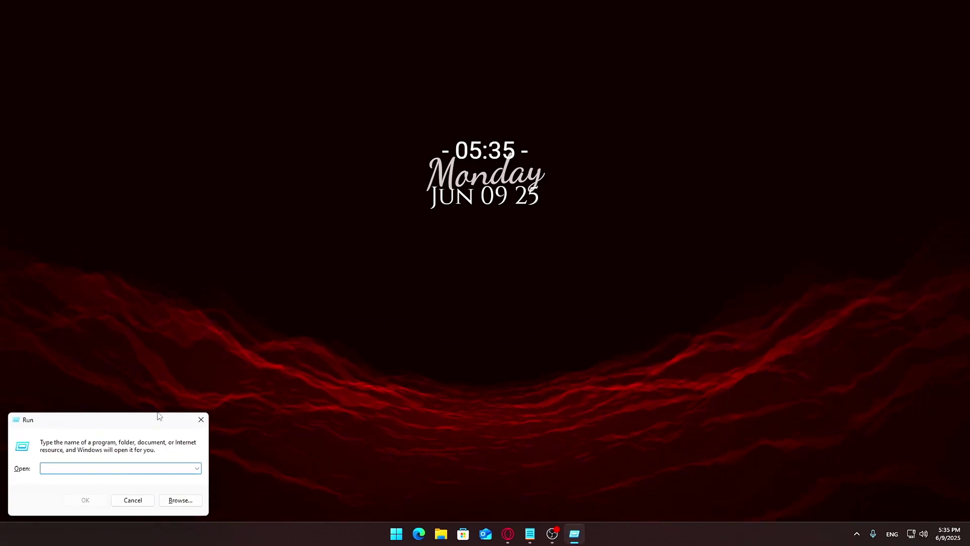
pyautogui.moveTo(158, 416); pyautogui.dragTo(535, 226)
pyautogui.write('services.msc')
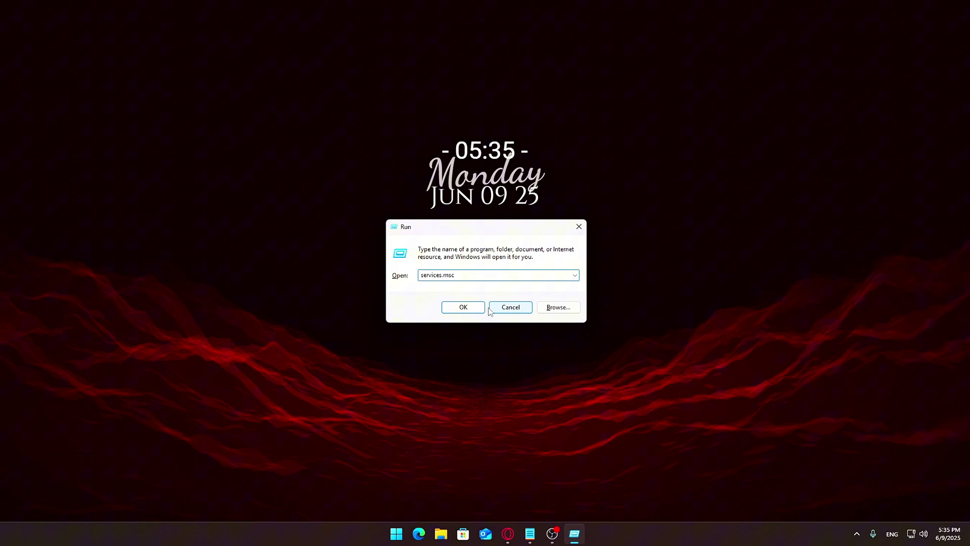
pyautogui.press('Return')
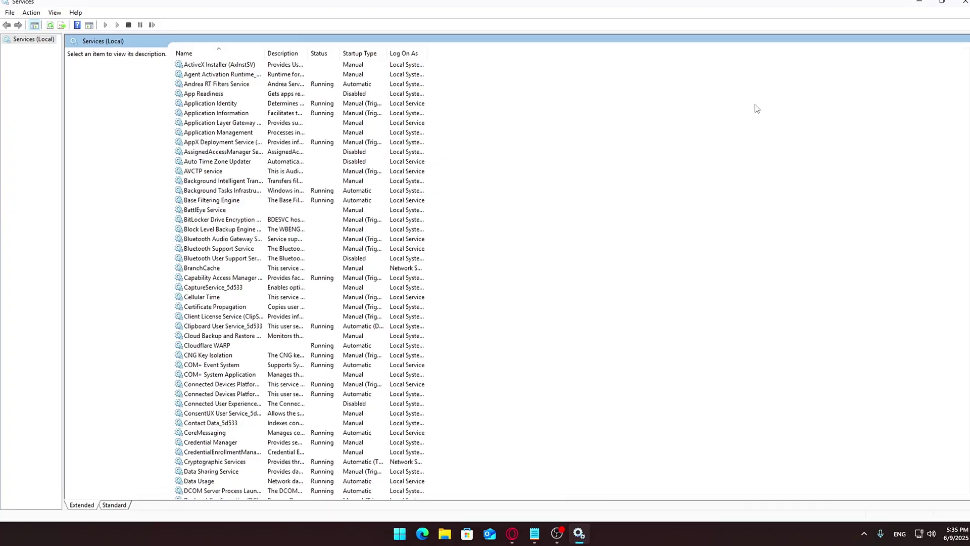
pyautogui.press('x')
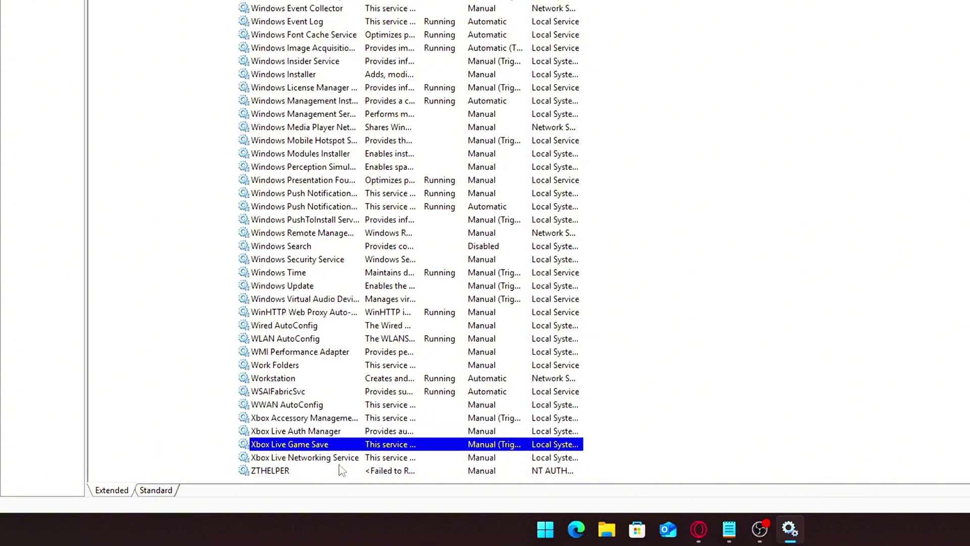
pyautogui.press('Return')
pyautogui.click(695, 144)
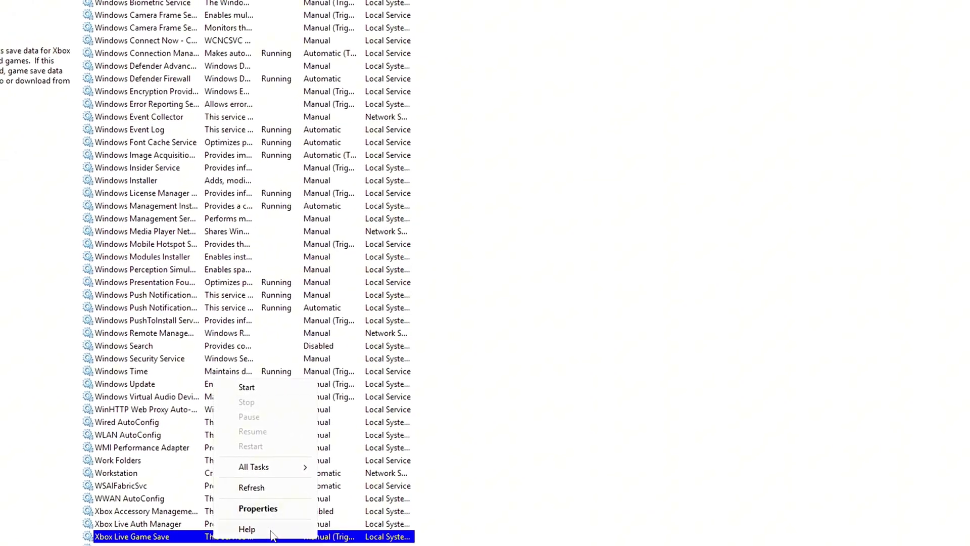
# - Set Xbox Live Game Save and Xbox Live Networking Service startup types to Disabled
pyautogui.click(268, 508)
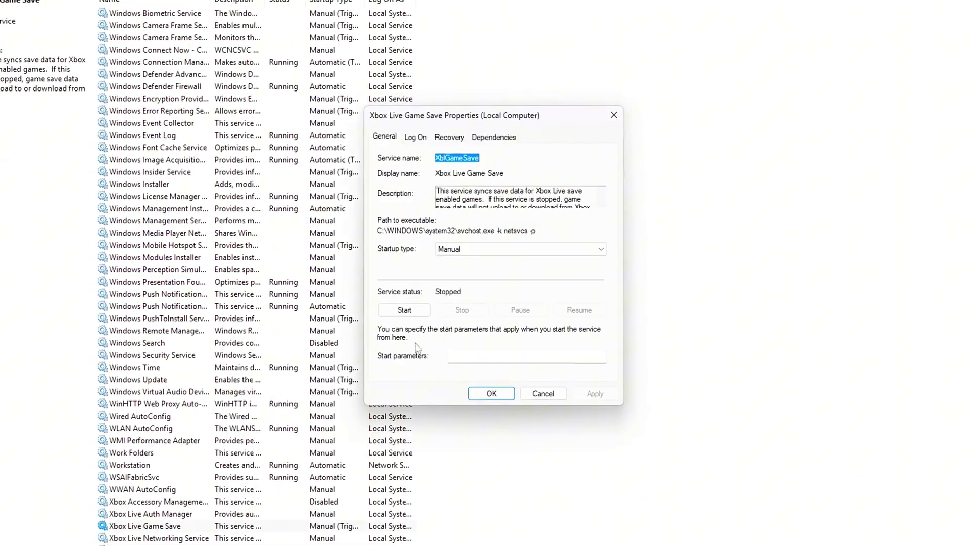
pyautogui.click(520, 249)
pyautogui.click(454, 283)
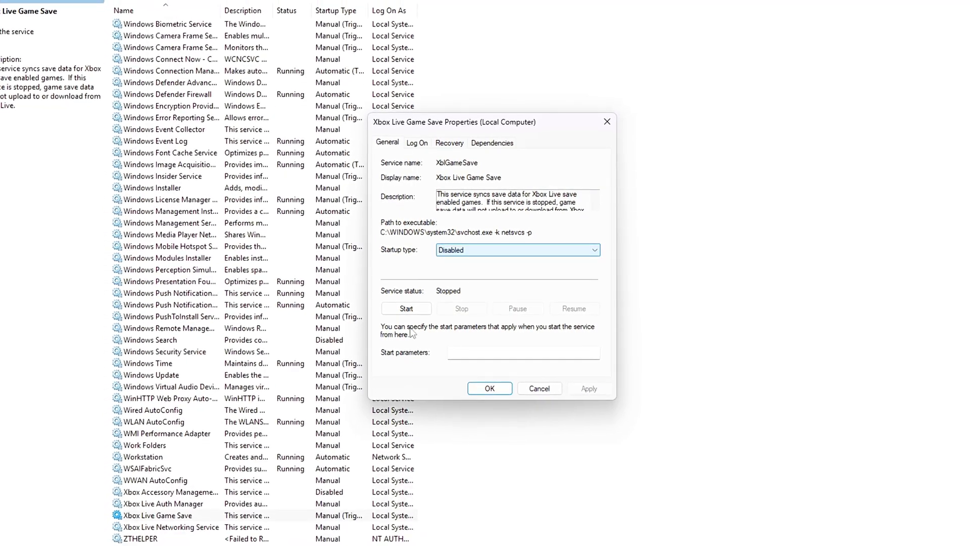
pyautogui.click(489, 388)
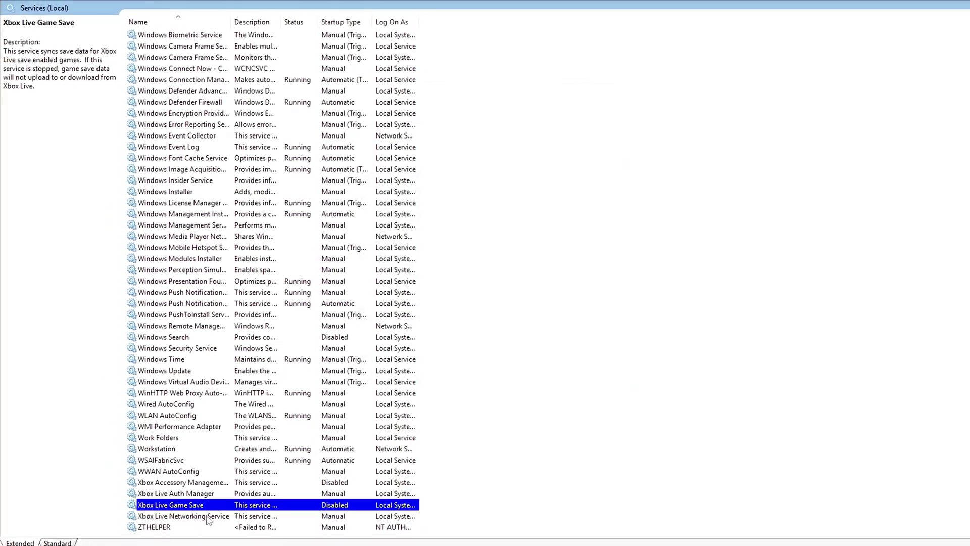
pyautogui.rightClick(209, 520)
pyautogui.click(222, 486)
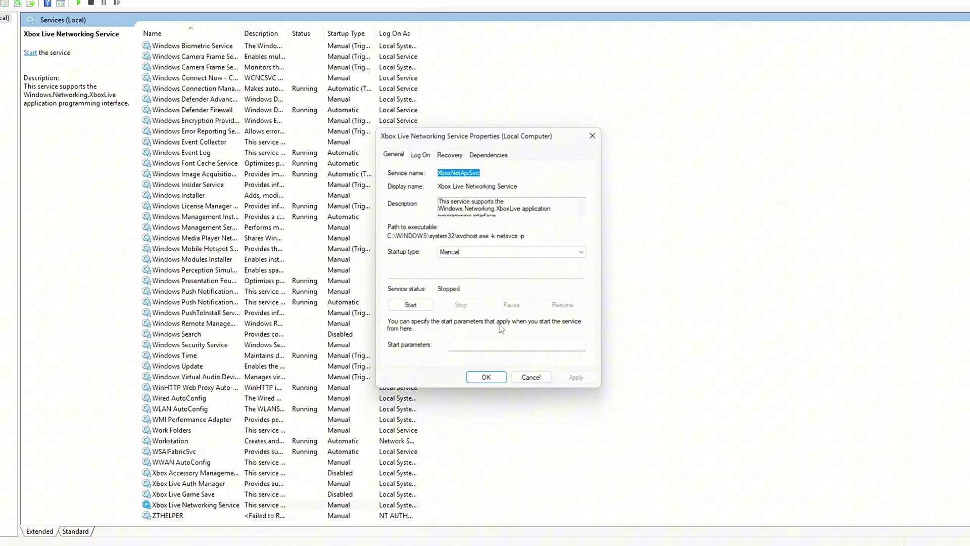
pyautogui.click(510, 251)
pyautogui.click(455, 283)
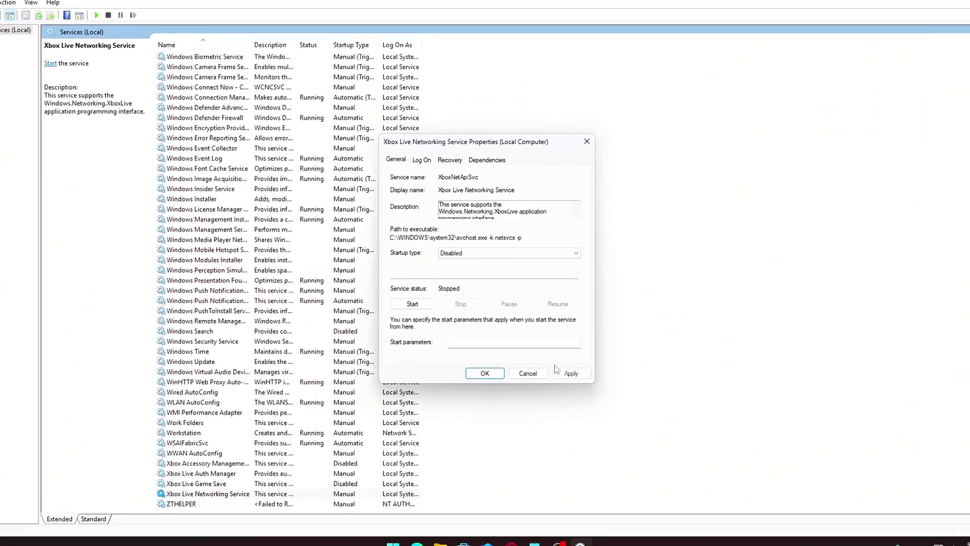
pyautogui.click(485, 372)
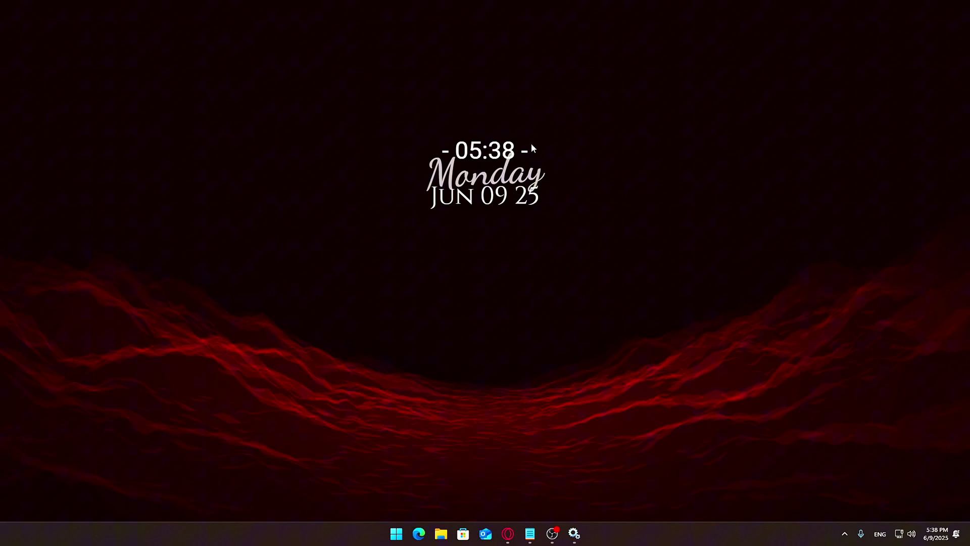
# - Open System Properties from the Run box and go to its Advanced tab
pyautogui.press('super+r')
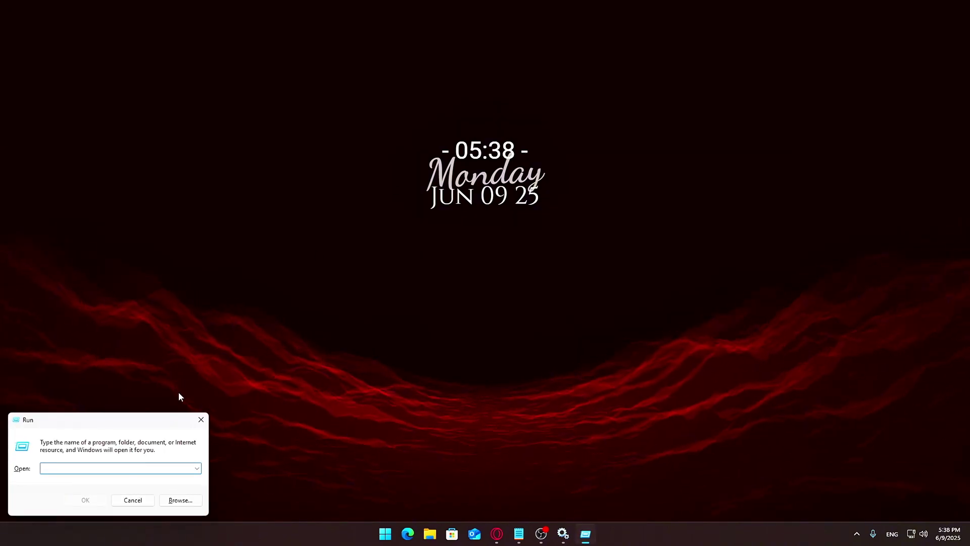
pyautogui.moveTo(190, 423); pyautogui.dragTo(548, 234)
pyautogui.write('notepad')
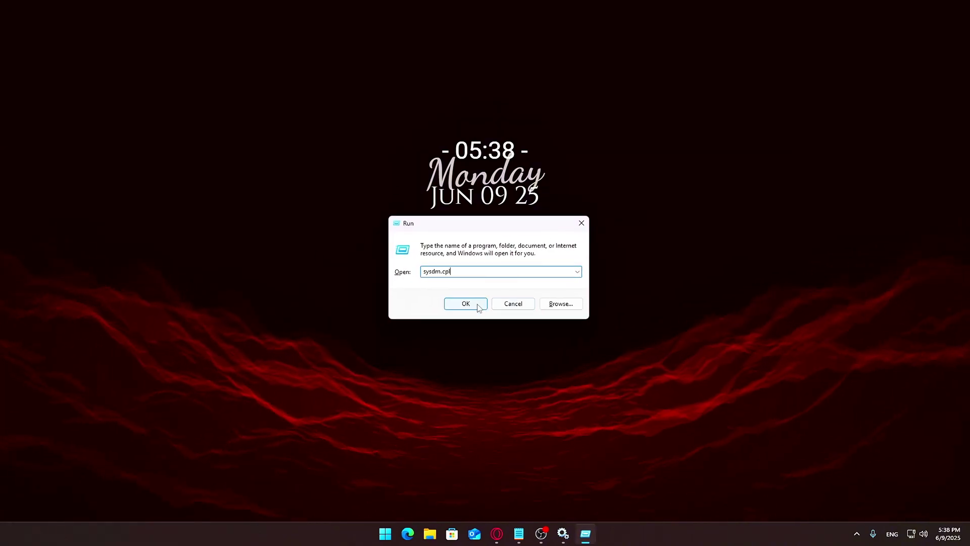
pyautogui.click(461, 303)
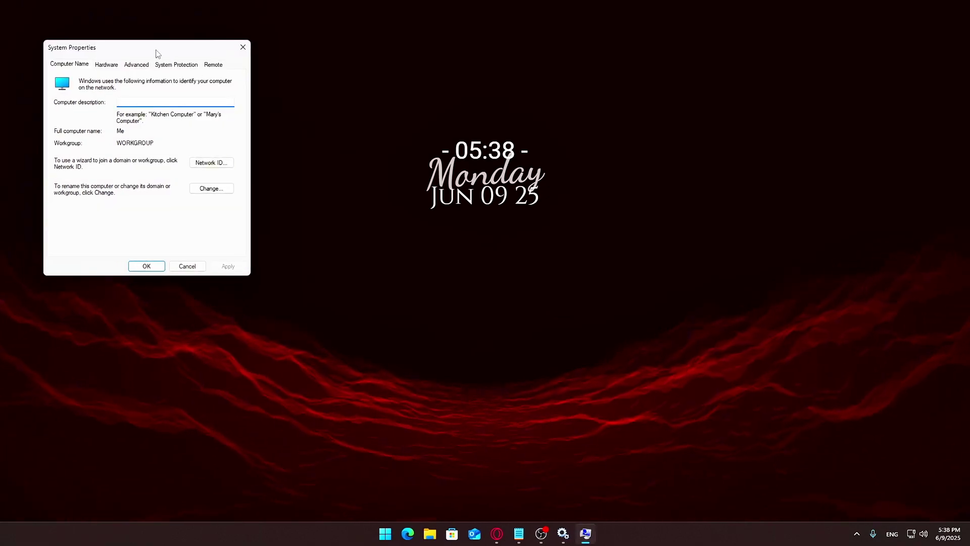
pyautogui.moveTo(158, 53); pyautogui.dragTo(484, 217)
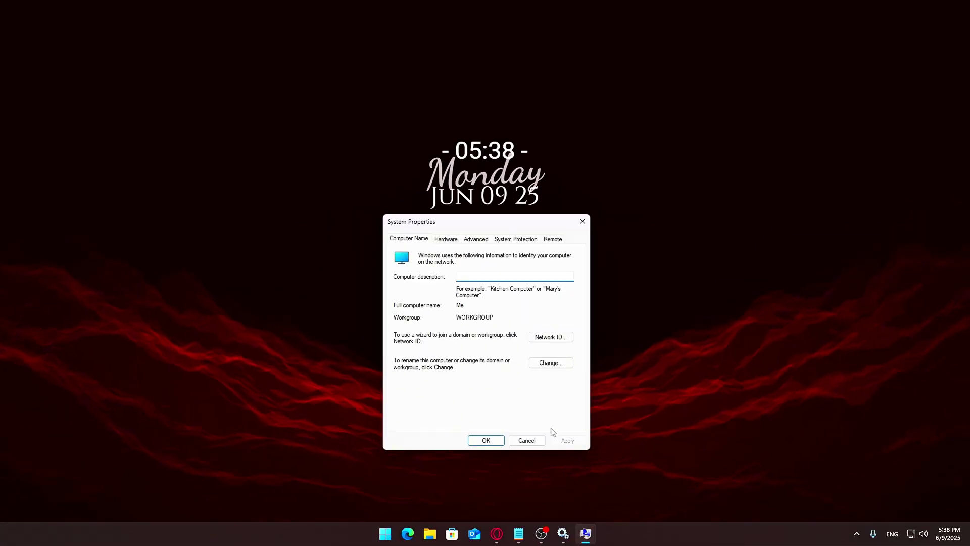
pyautogui.click(476, 238)
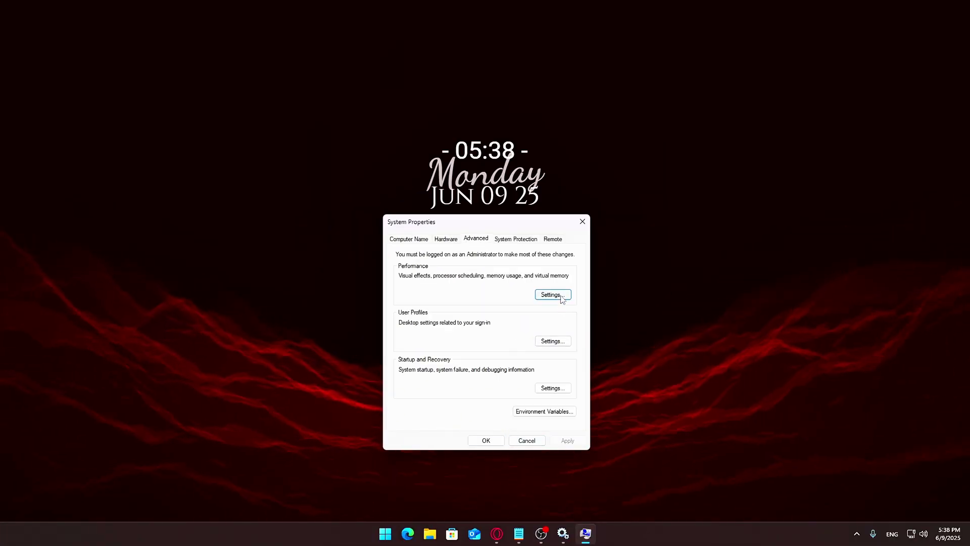
# - Choose best performance in Performance Options, keeping thumbnails and smooth screen-font edges, and save
pyautogui.click(553, 294)
pyautogui.moveTo(552, 223); pyautogui.dragTo(515, 135)
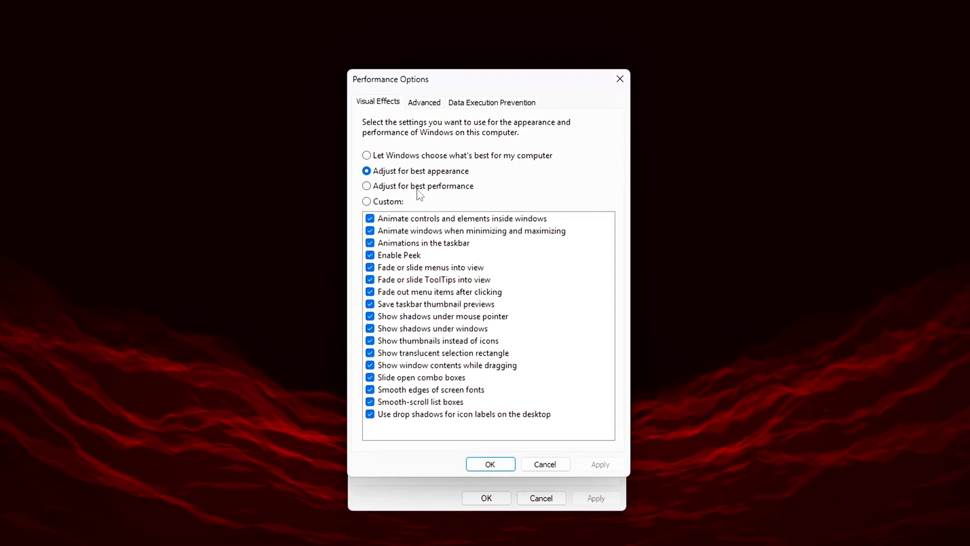
pyautogui.click(405, 188)
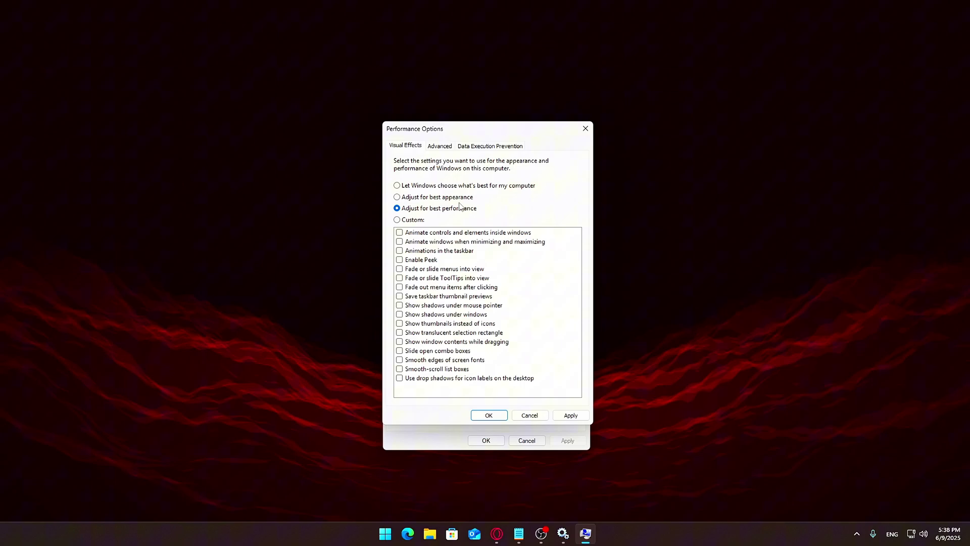
pyautogui.click(456, 324)
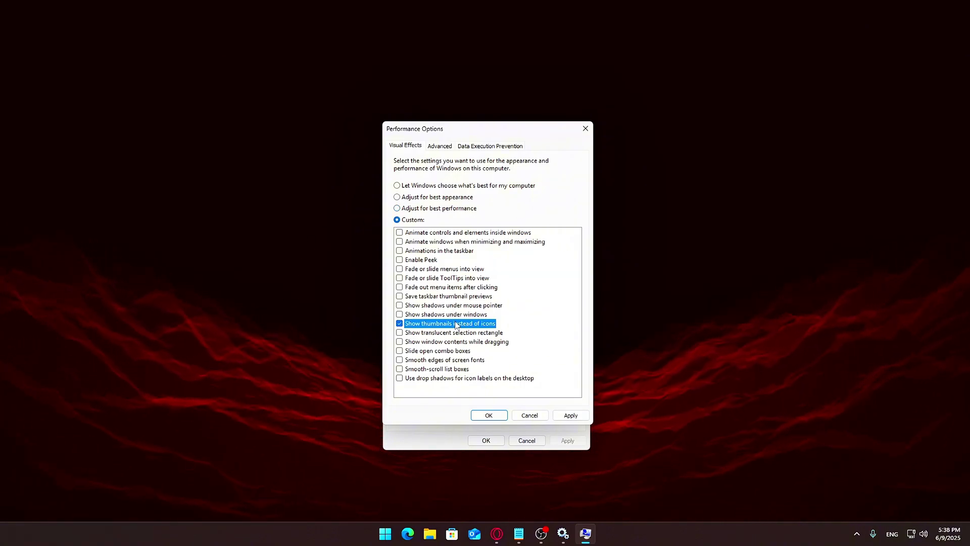
pyautogui.click(417, 362)
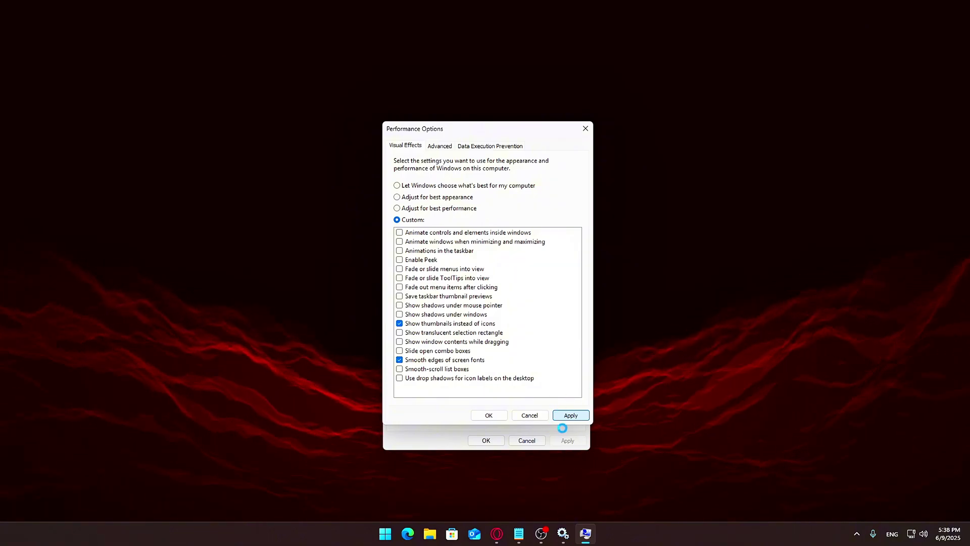
pyautogui.click(498, 416)
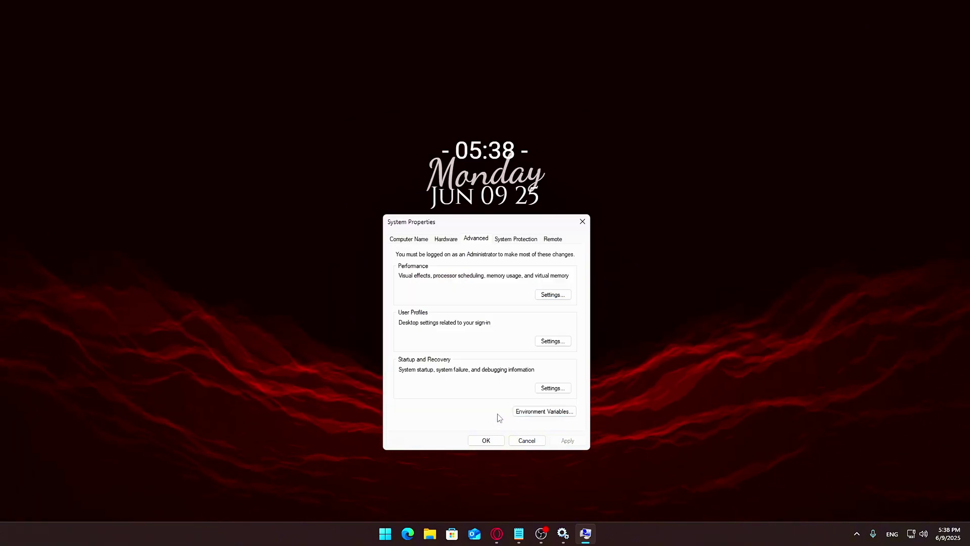
# - Confirm System Properties with OK to return to the desktop
pyautogui.click(500, 440)
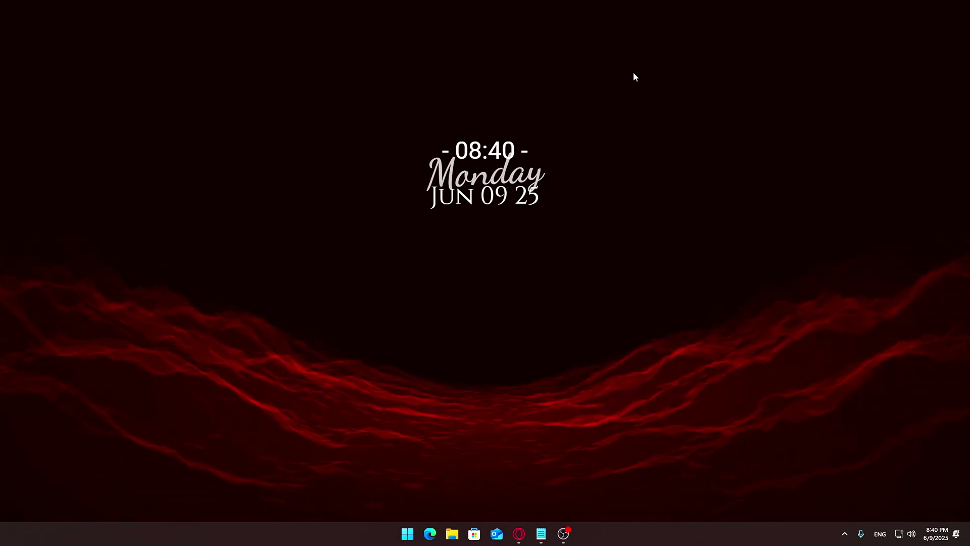
# - Launch msconfig and list only the non-Microsoft services on the Services tab
pyautogui.press('super+r')
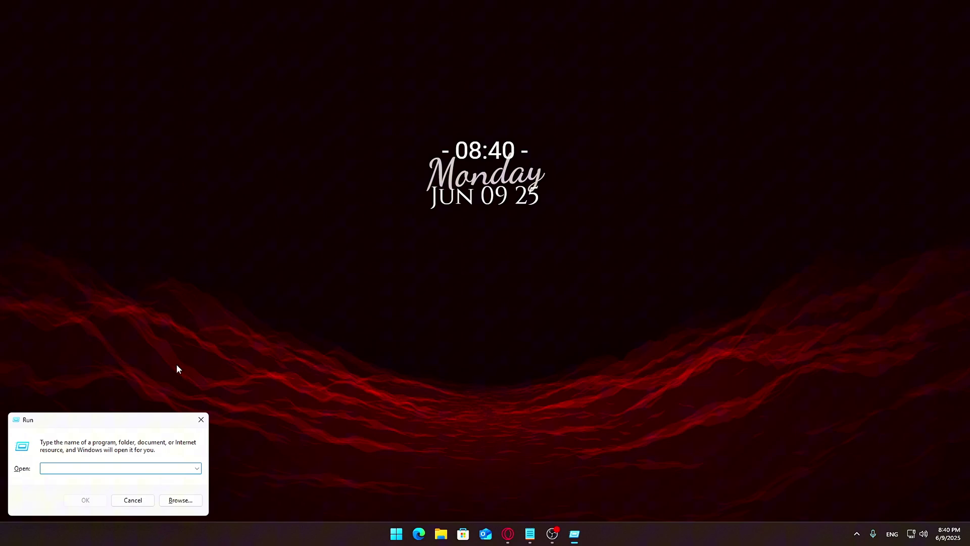
pyautogui.moveTo(149, 426); pyautogui.dragTo(519, 247)
pyautogui.write('msconfig')
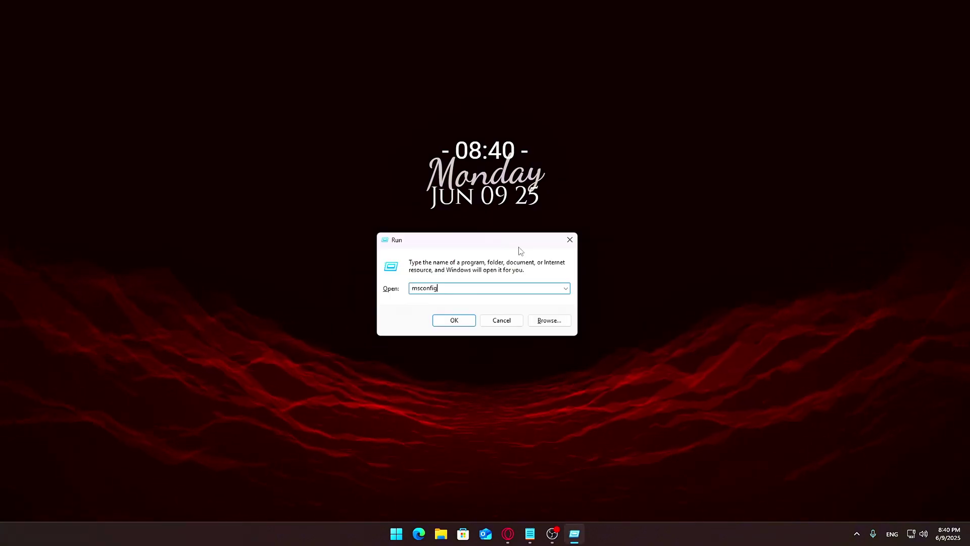
pyautogui.press('Return')
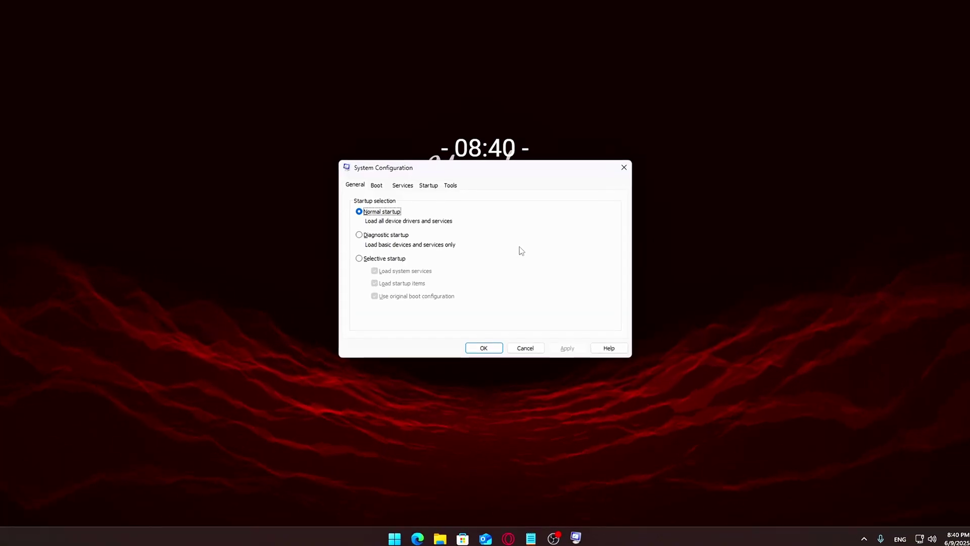
pyautogui.moveTo(468, 167); pyautogui.dragTo(477, 177)
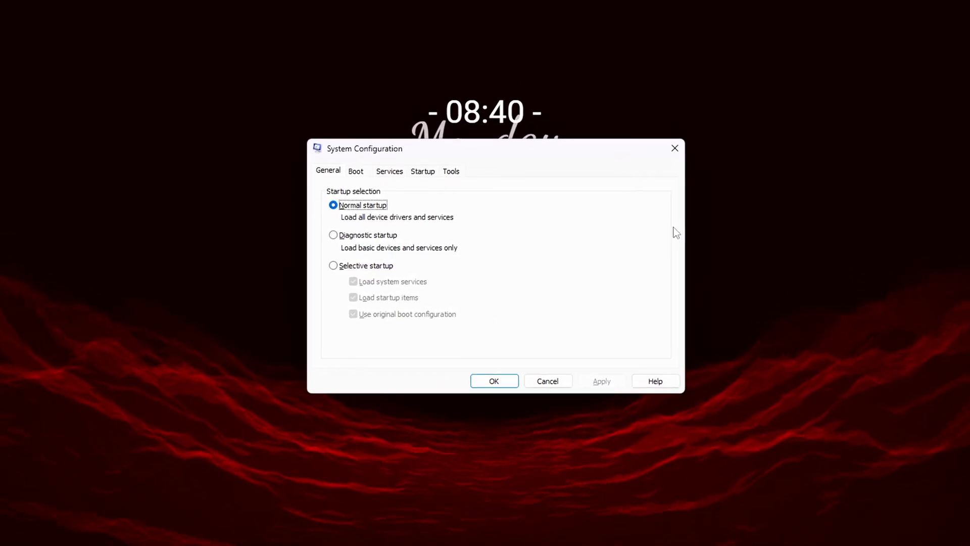
pyautogui.click(390, 173)
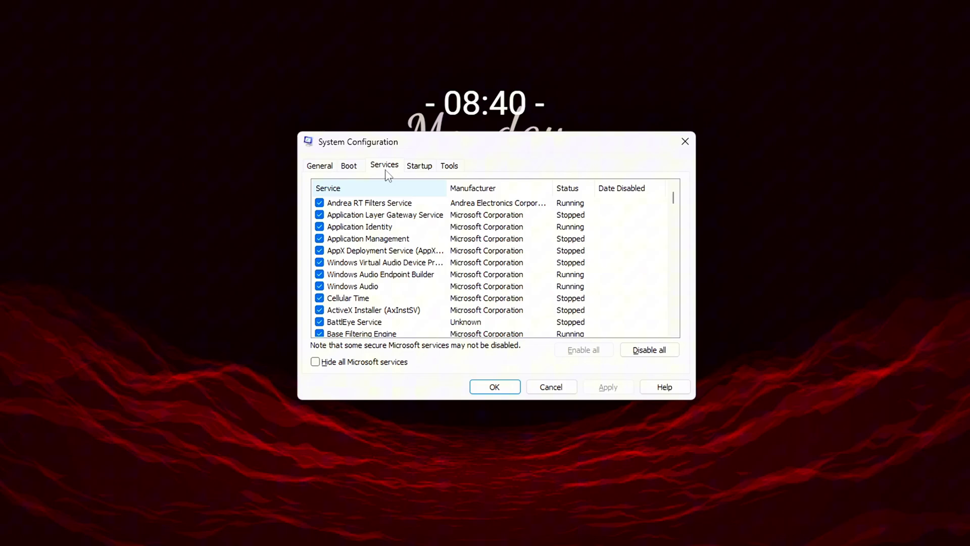
pyautogui.moveTo(673, 198); pyautogui.dragTo(613, 199)
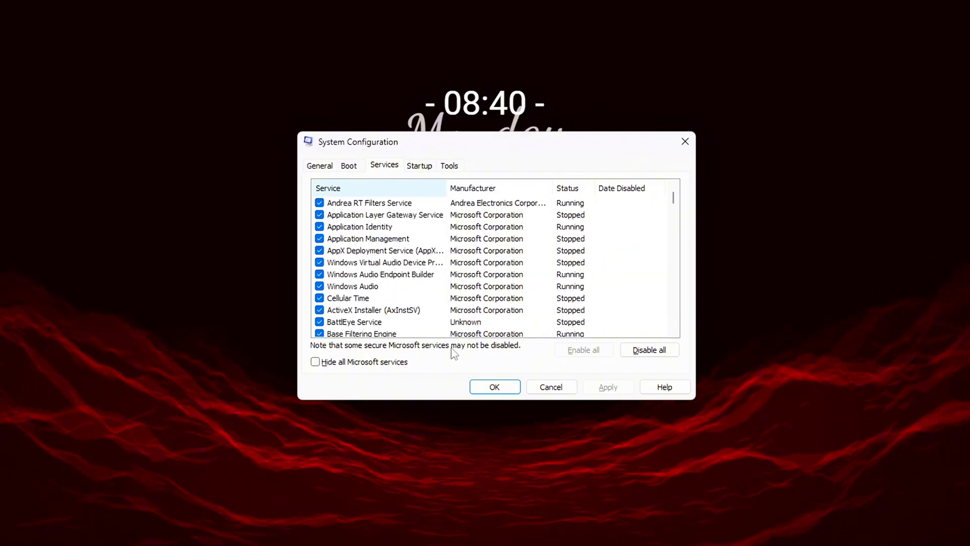
pyautogui.click(326, 362)
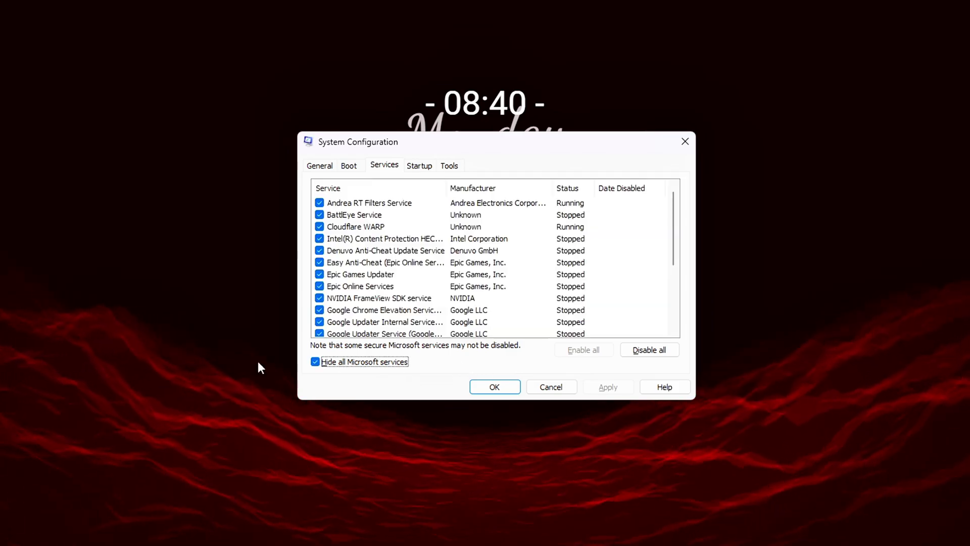
# - Uncheck BattlEye Service, Epic Games Updater and Steam Client Service
pyautogui.moveTo(549, 154); pyautogui.dragTo(538, 154)
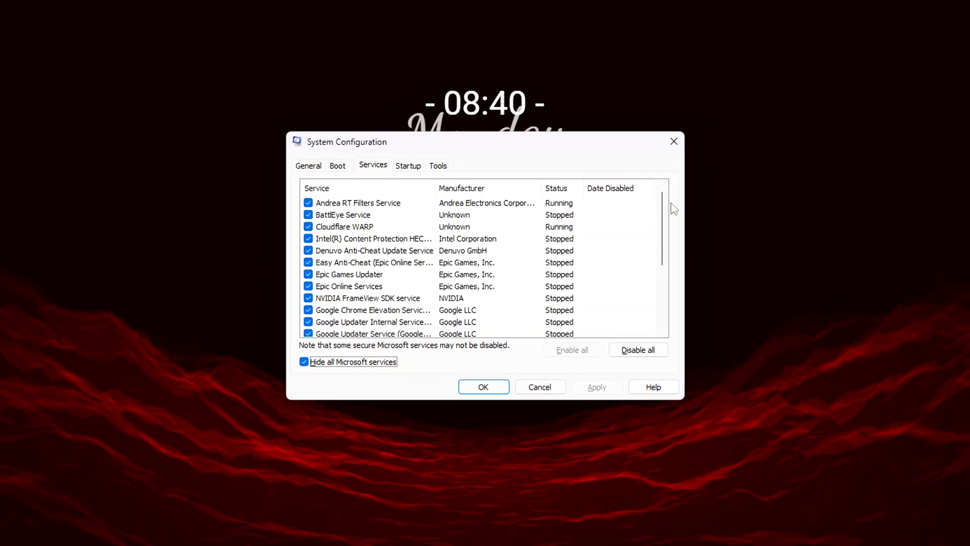
pyautogui.moveTo(663, 207)
pyautogui.mouseDown()
pyautogui.moveTo(666, 297)
pyautogui.moveTo(673, 190)
pyautogui.mouseUp()
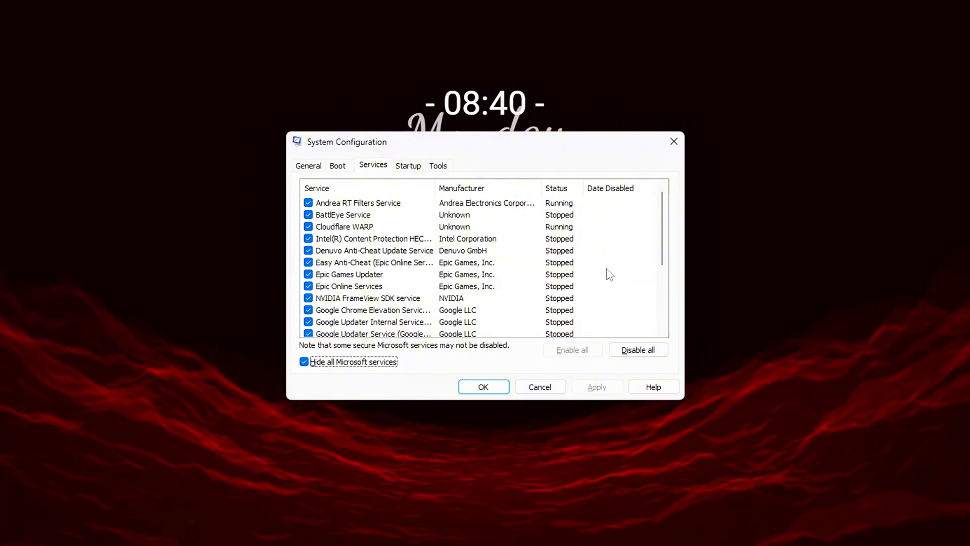
pyautogui.click(309, 214)
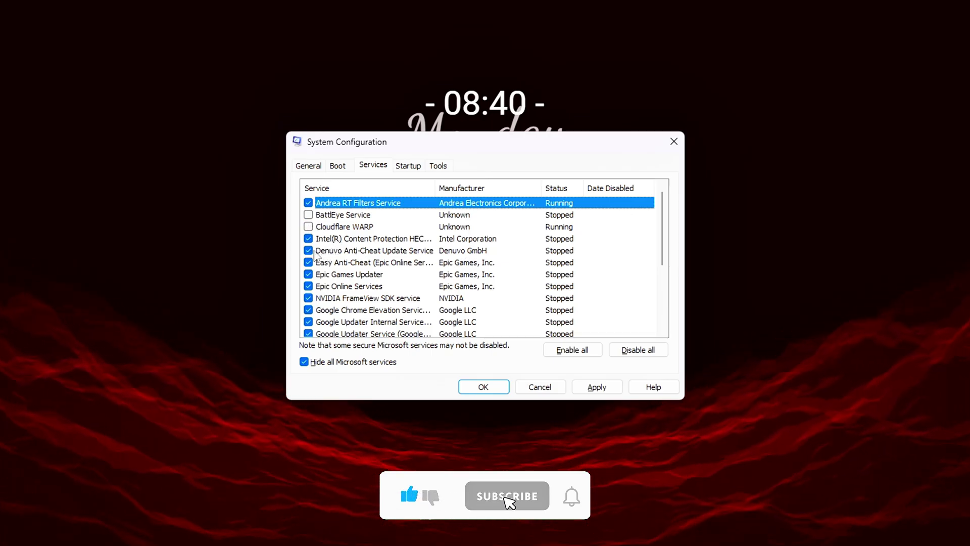
pyautogui.click(345, 250)
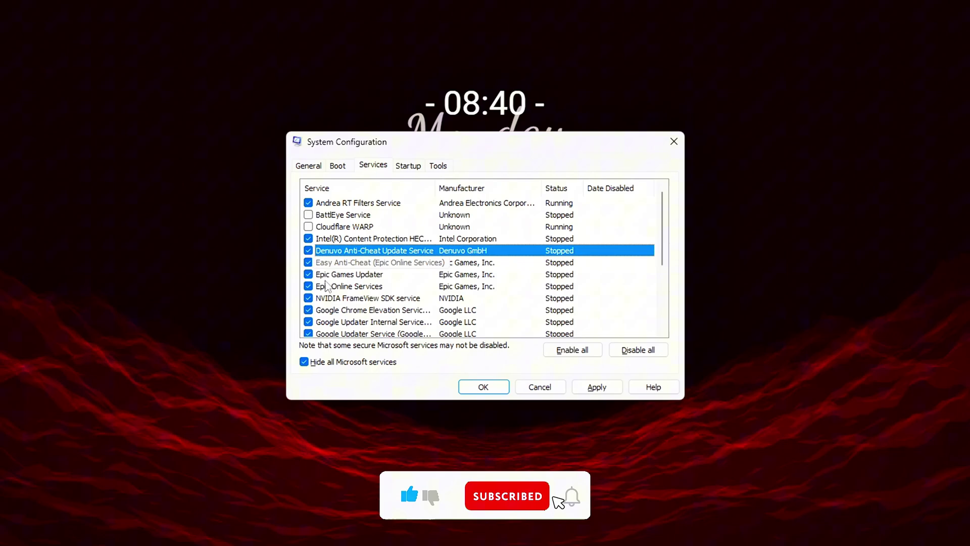
pyautogui.click(308, 276)
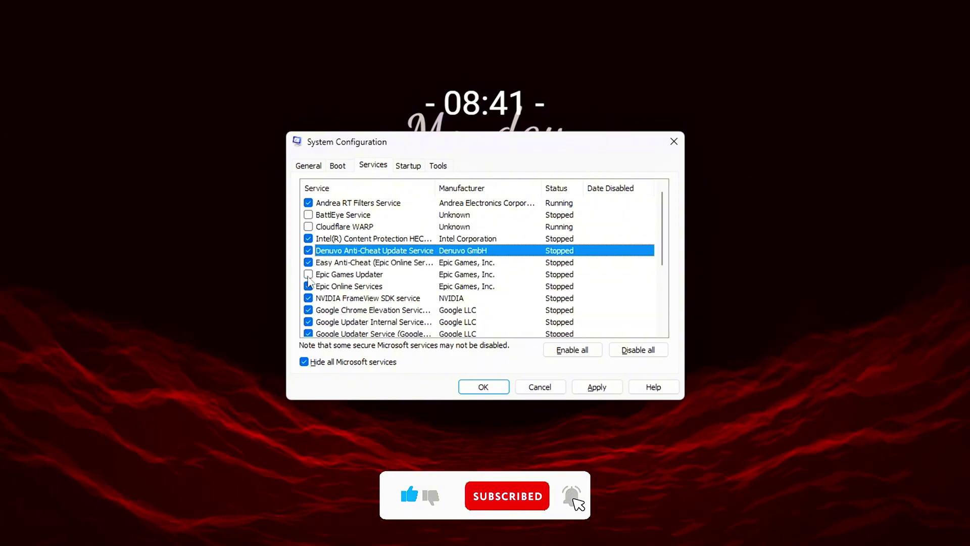
pyautogui.scroll(-1, 331, 288)
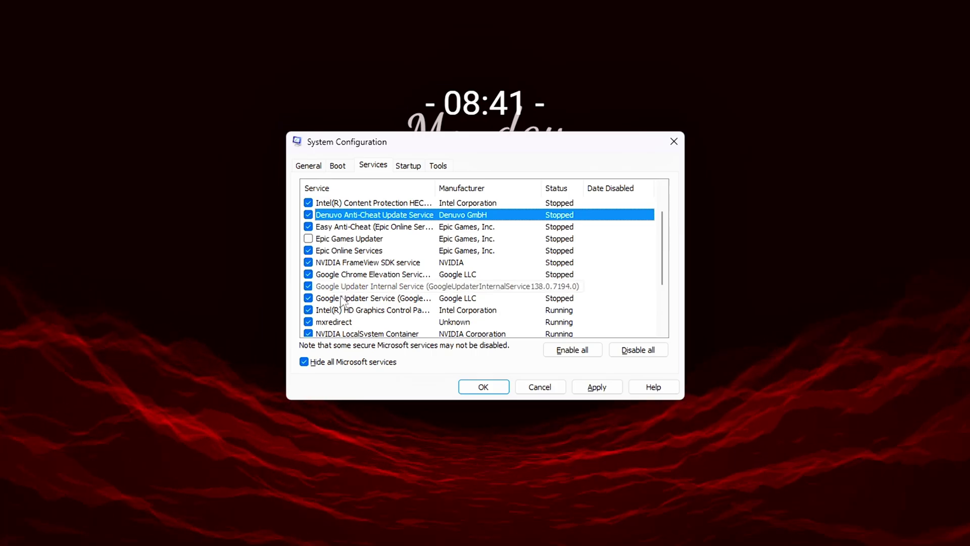
pyautogui.scroll(-1, 341, 301)
pyautogui.scroll(-1, 328, 292)
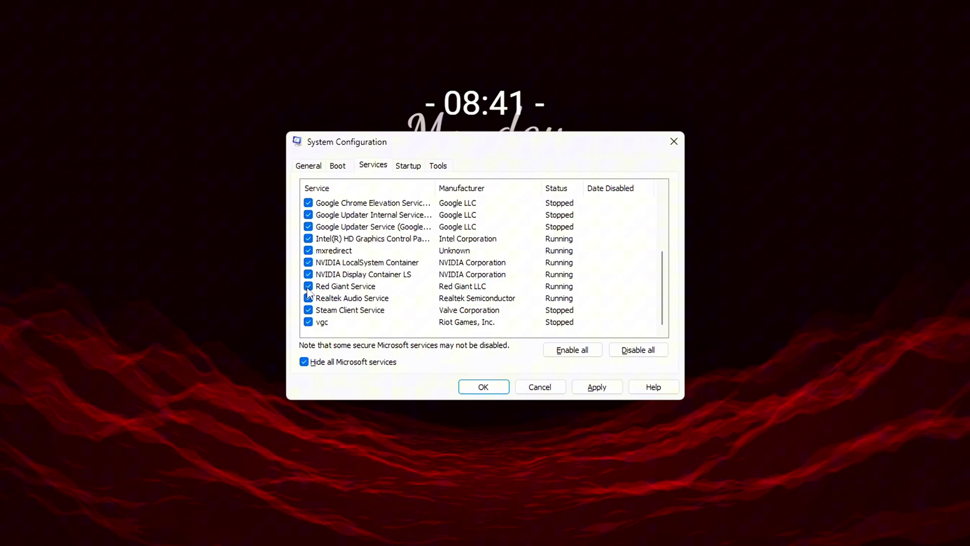
pyautogui.click(308, 309)
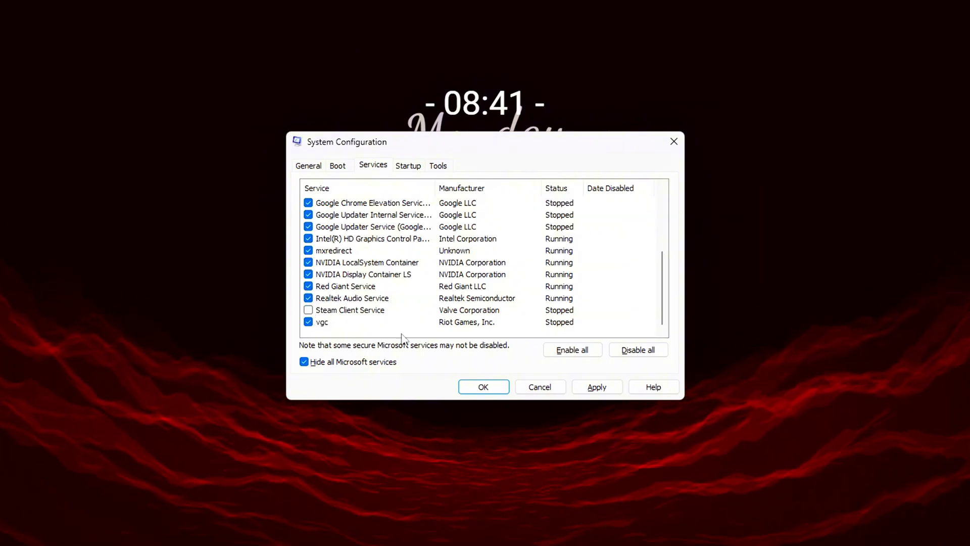
# - Re-enable Steam Client Service, apply the service changes, and exit without restarting
pyautogui.click(309, 310)
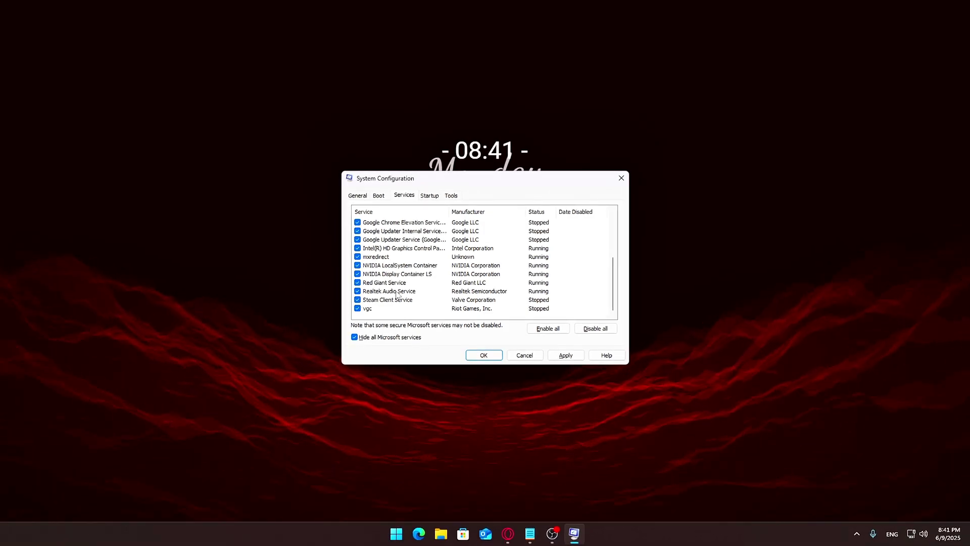
pyautogui.scroll(3, 455, 263)
pyautogui.scroll(-3, 470, 247)
pyautogui.scroll(3, 483, 230)
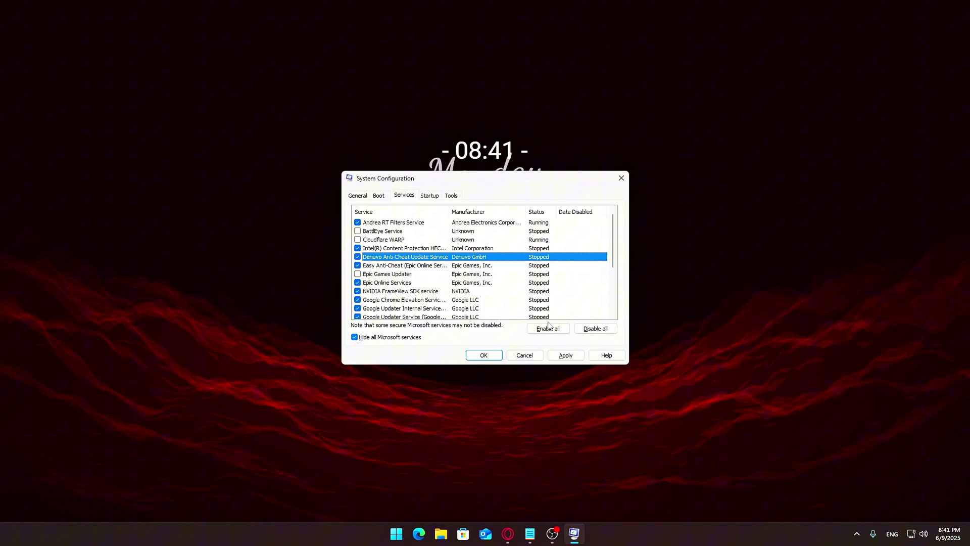
pyautogui.click(566, 355)
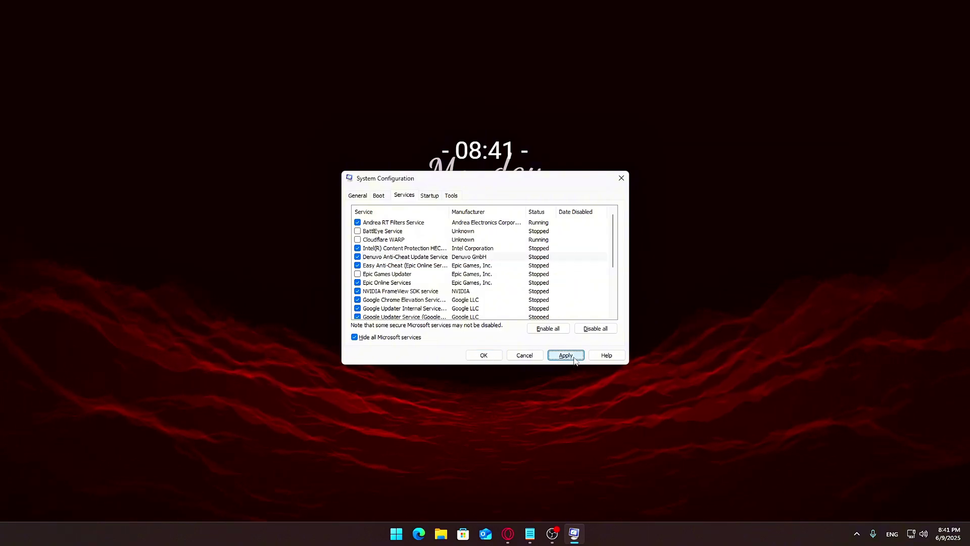
pyautogui.click(525, 355)
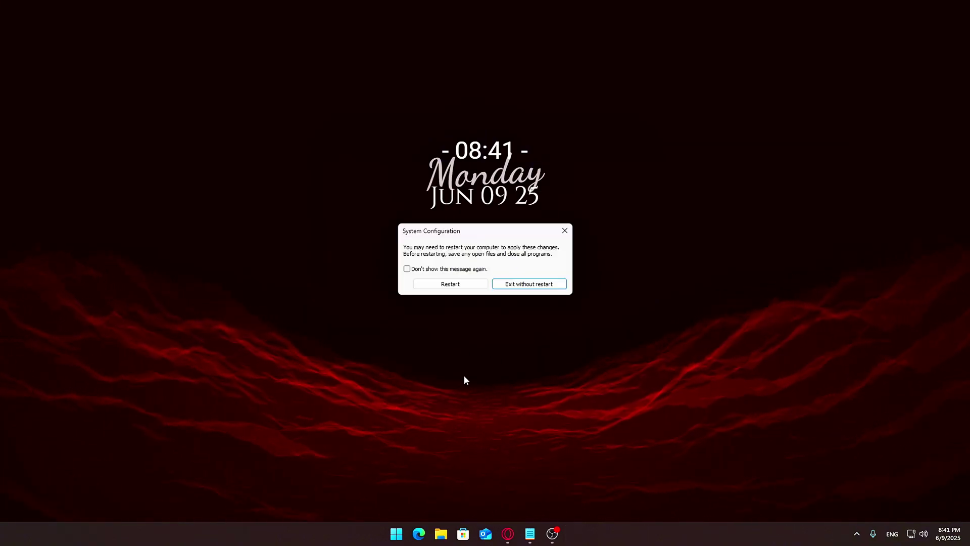
pyautogui.click(540, 284)
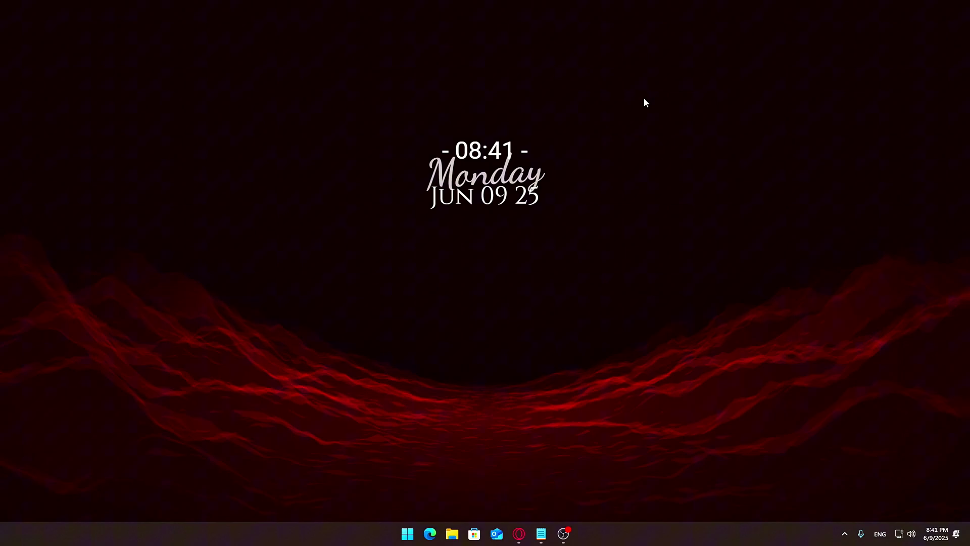
# - Open Task Scheduler's library and disable the OneDrive update task
pyautogui.press('super+s')
pyautogui.write('Task Scheduler')
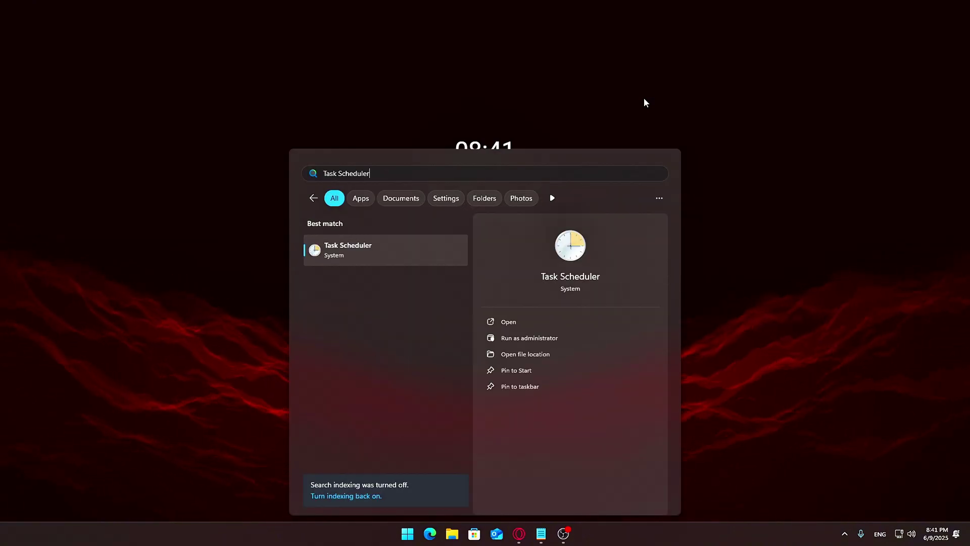
pyautogui.press('Return')
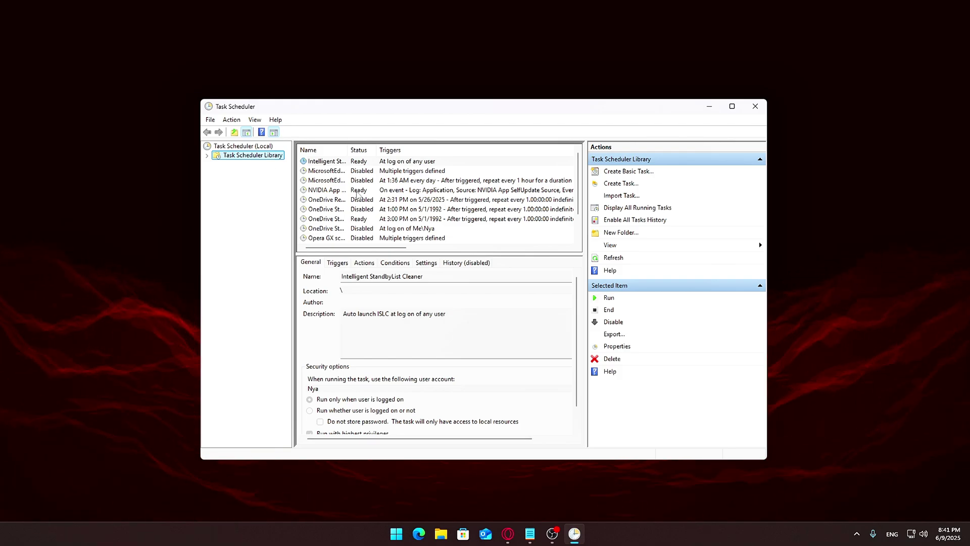
pyautogui.click(334, 209)
pyautogui.click(333, 199)
pyautogui.rightClick(328, 220)
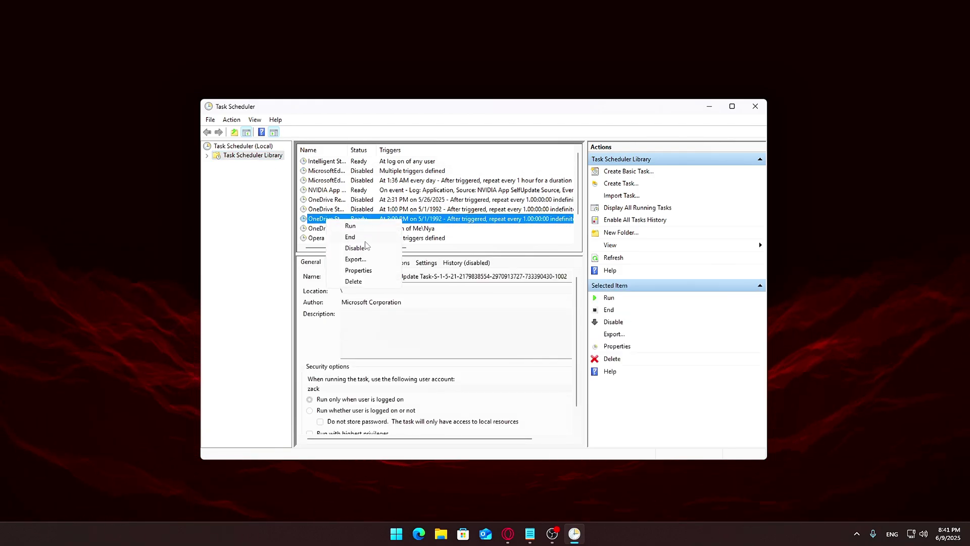
pyautogui.click(354, 247)
# - Disable the Opera GX autoupdate and TaskbarX tasks, then close Task Scheduler
pyautogui.scroll(-1, 333, 228)
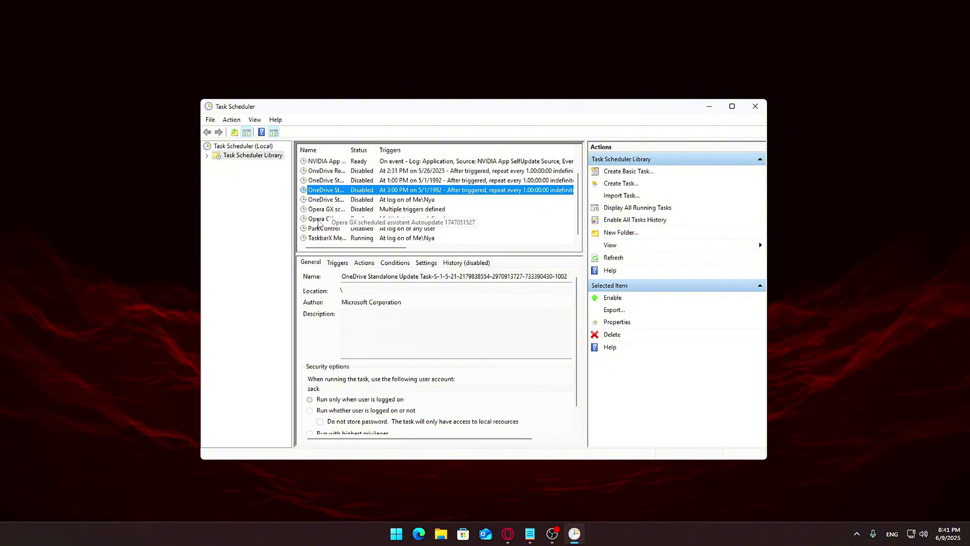
pyautogui.click(321, 219)
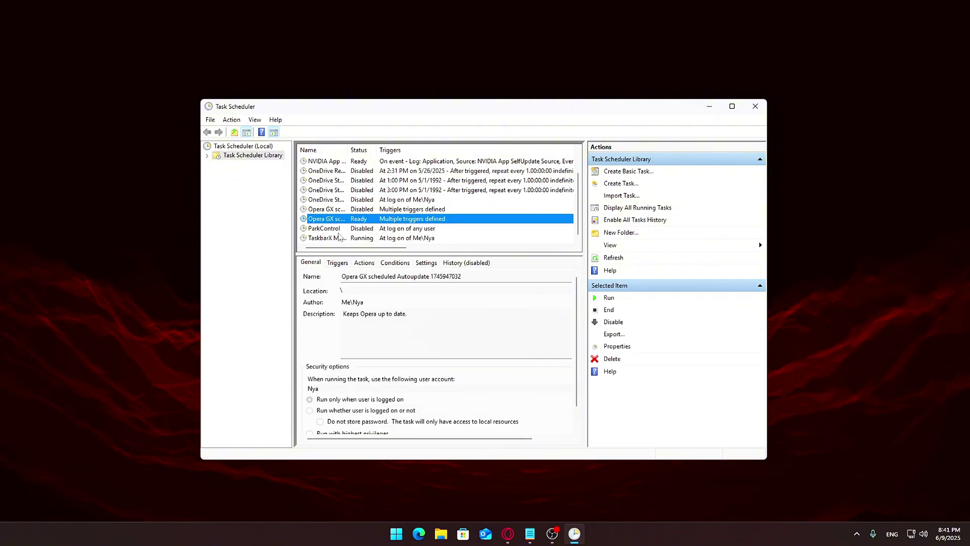
pyautogui.rightClick(318, 218)
pyautogui.click(345, 246)
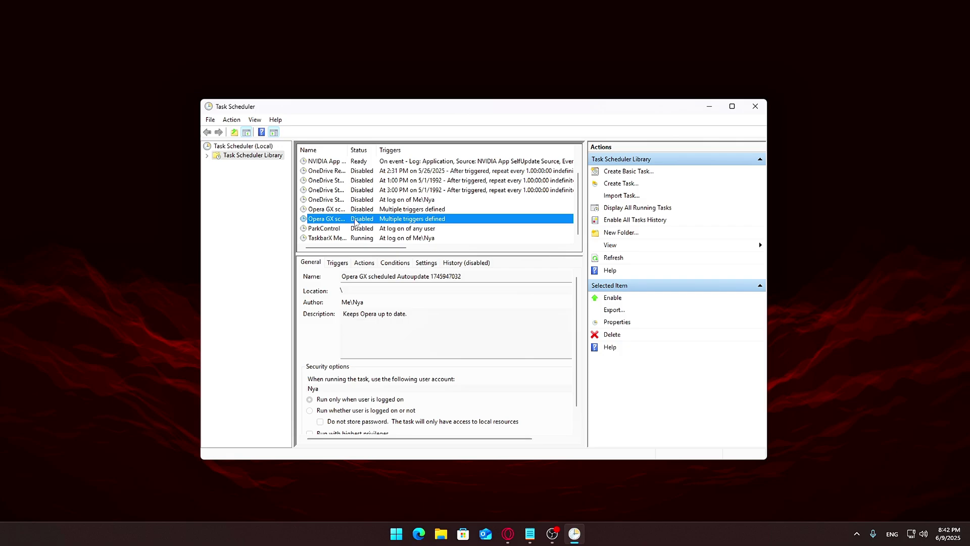
pyautogui.click(331, 228)
pyautogui.click(320, 238)
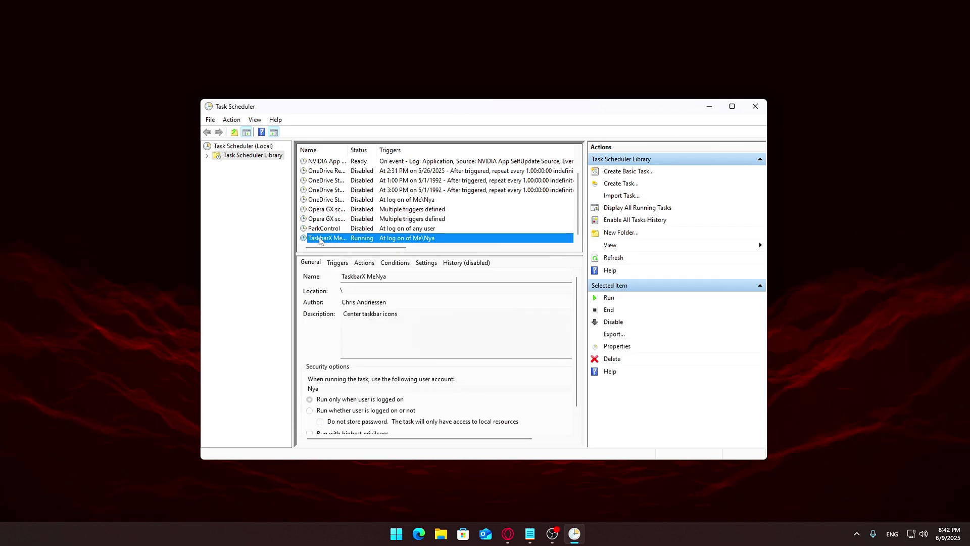
pyautogui.rightClick(319, 239)
pyautogui.click(347, 268)
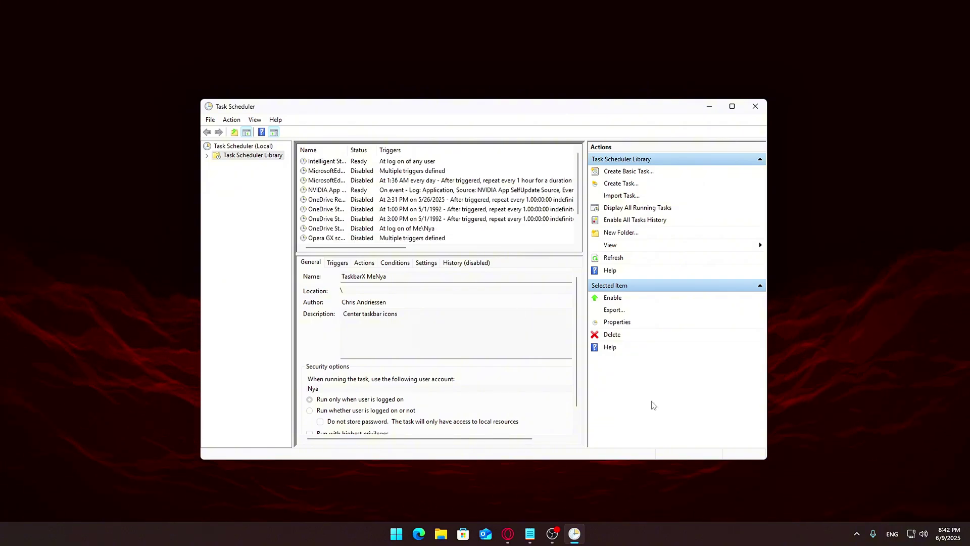
pyautogui.click(754, 106)
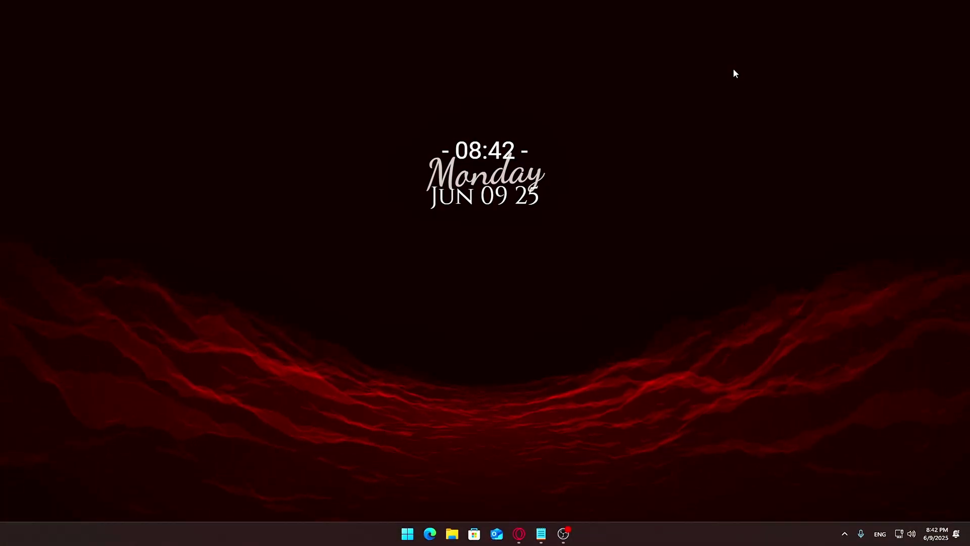
# - Open Settings and go to Apps > Installed apps
pyautogui.press('super+s')
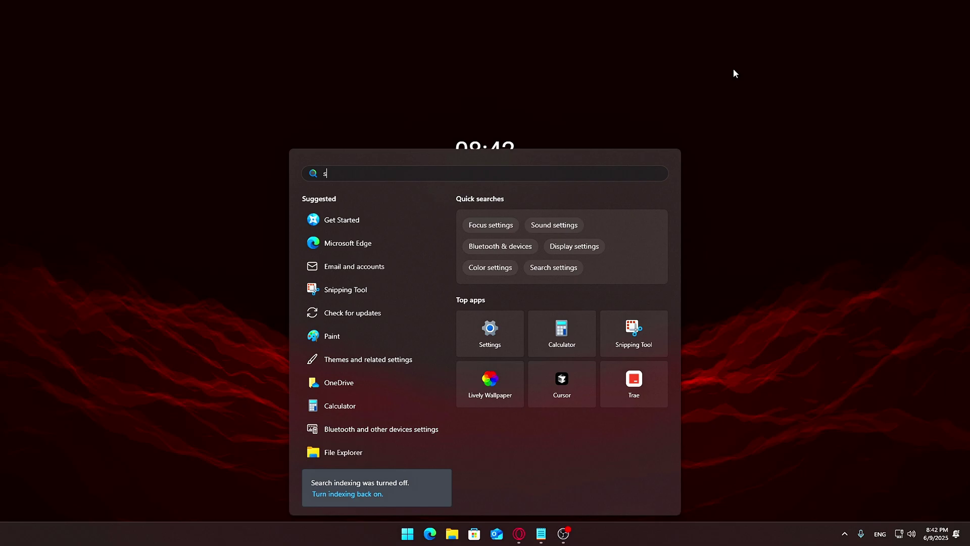
pyautogui.write('settings')
pyautogui.press('Return')
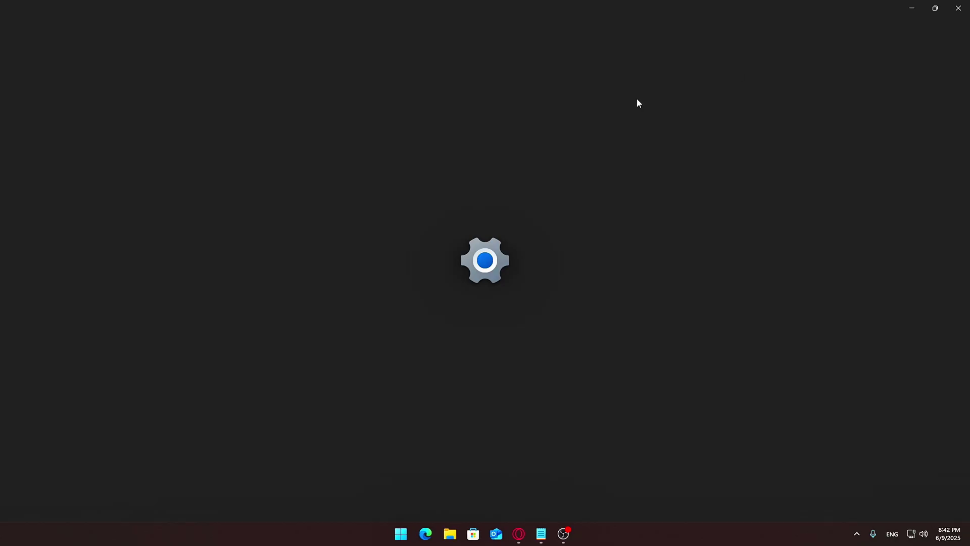
pyautogui.click(935, 8)
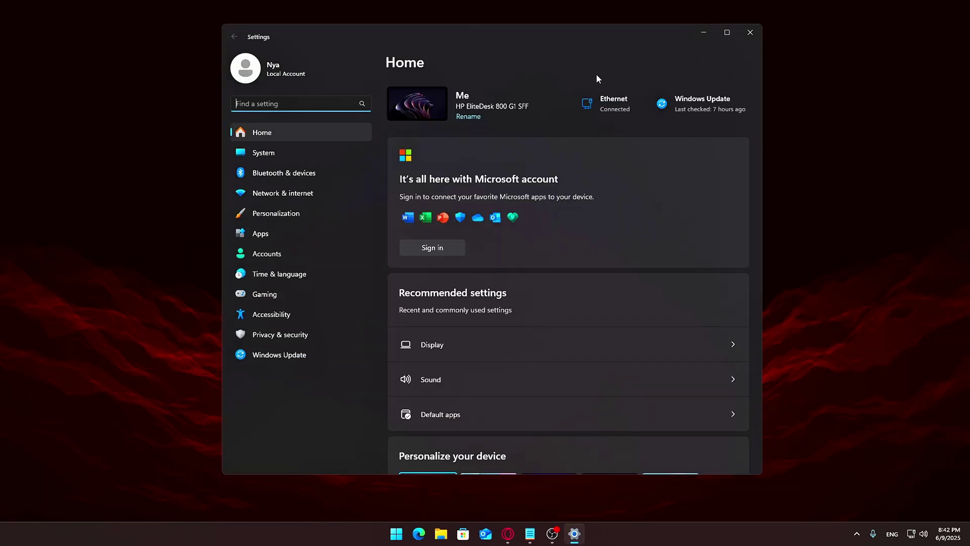
pyautogui.click(307, 236)
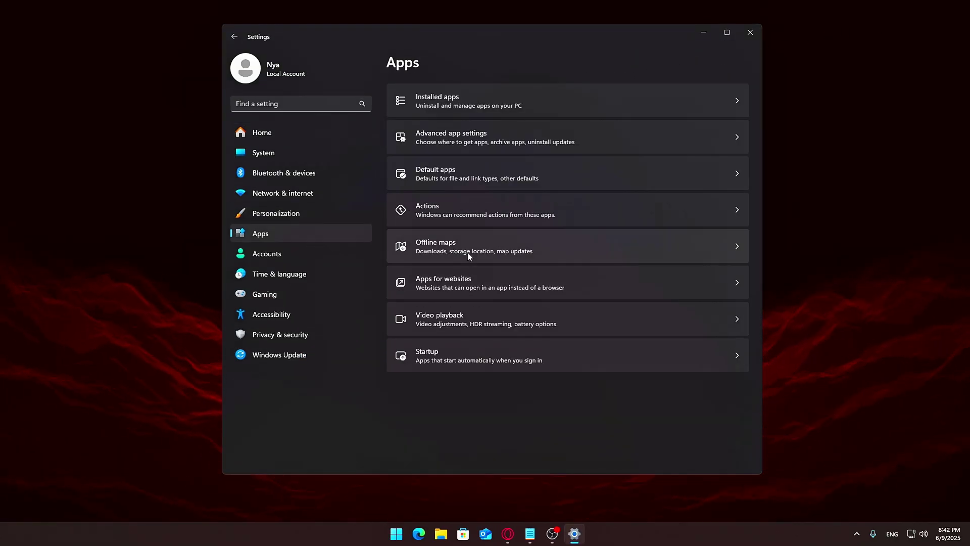
pyautogui.click(586, 87)
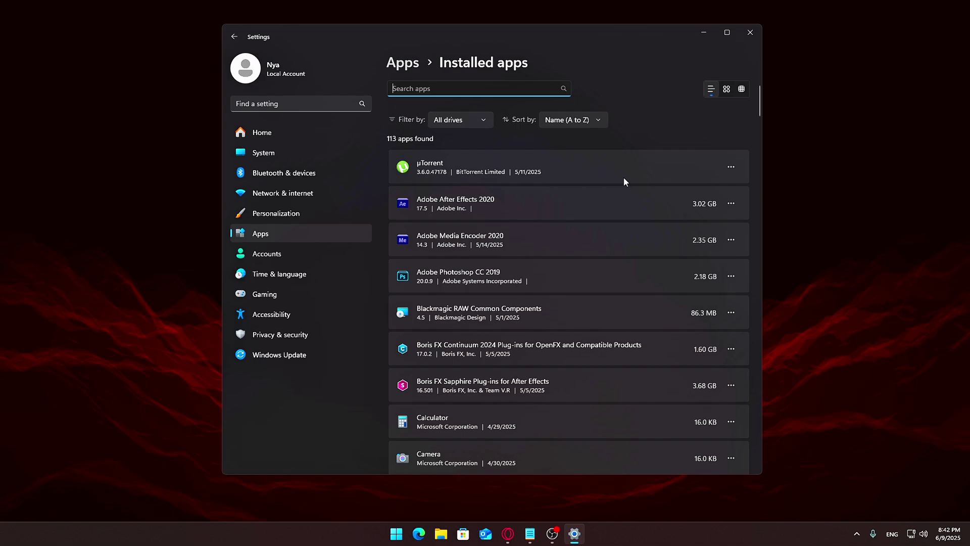
# - Find Microsoft 365 Copilot in the list, choose Uninstall, and confirm it
pyautogui.scroll(-3, 623, 262)
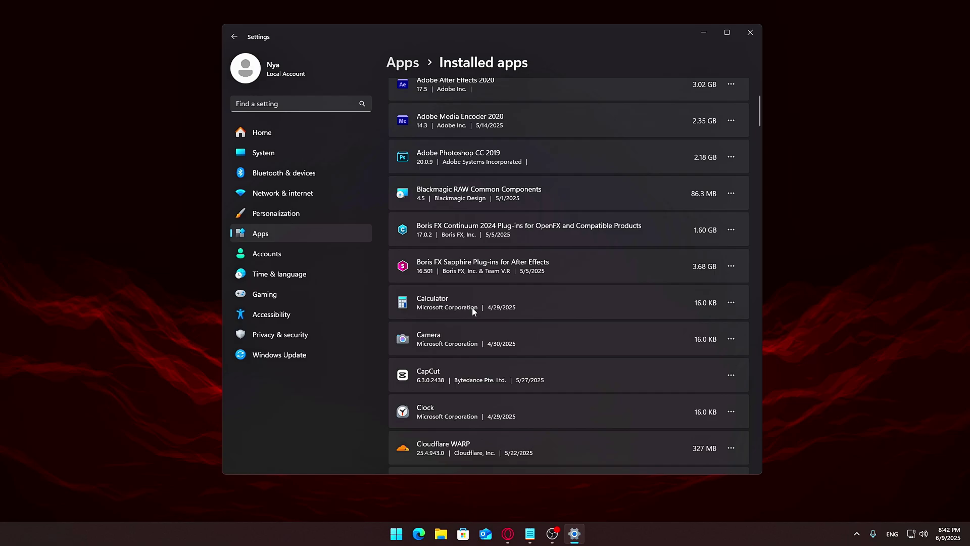
pyautogui.scroll(-10, 598, 253)
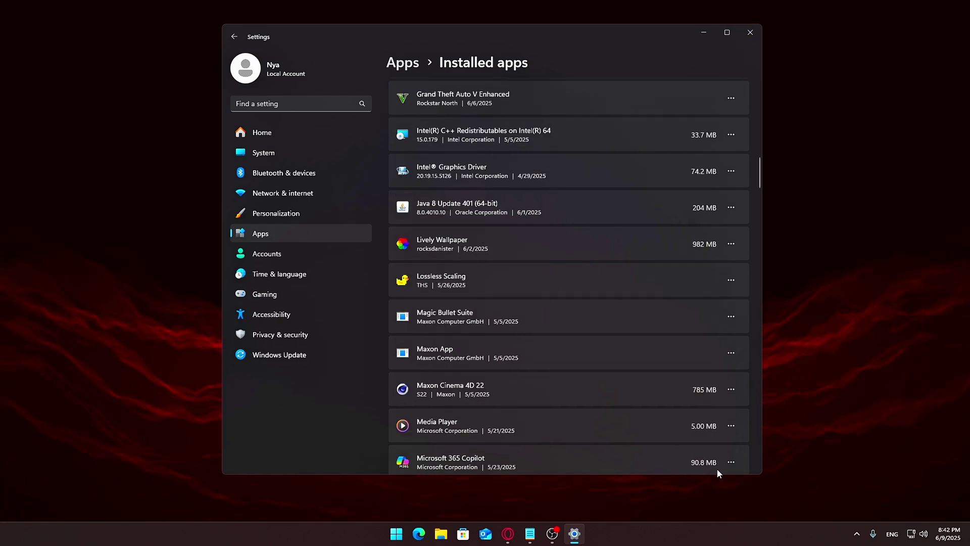
pyautogui.click(730, 462)
pyautogui.click(652, 440)
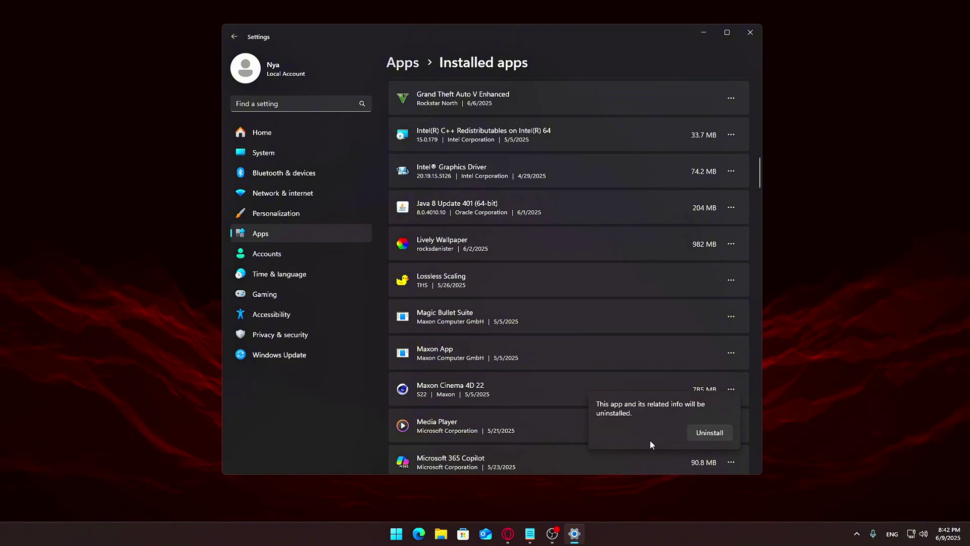
pyautogui.click(713, 433)
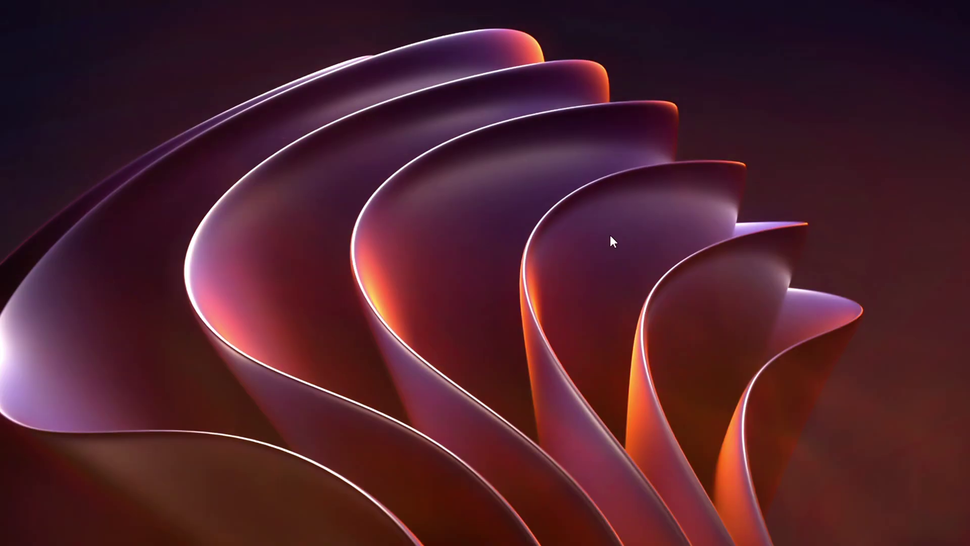
# - Bring up Task Manager on the CPU performance page, showing about 14% utilization and 113 processes
pyautogui.hotkey('ctrl', 'shift', 'Escape')
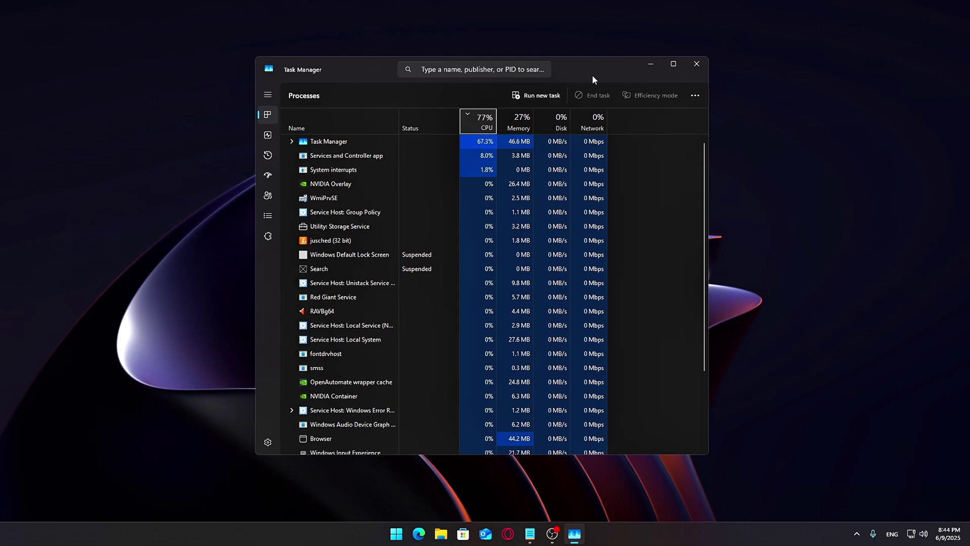
pyautogui.moveTo(592, 74); pyautogui.dragTo(602, 68)
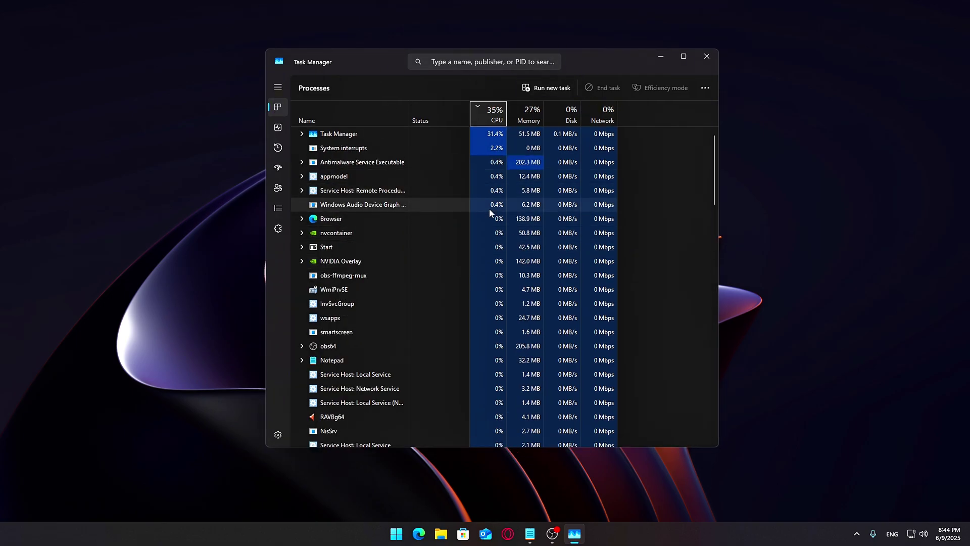
pyautogui.click(278, 127)
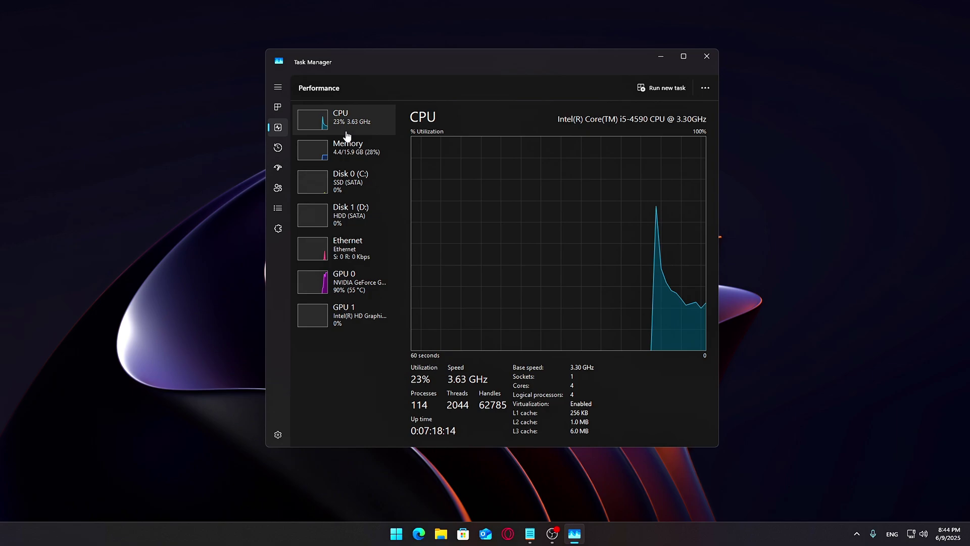
pyautogui.click(805, 124)
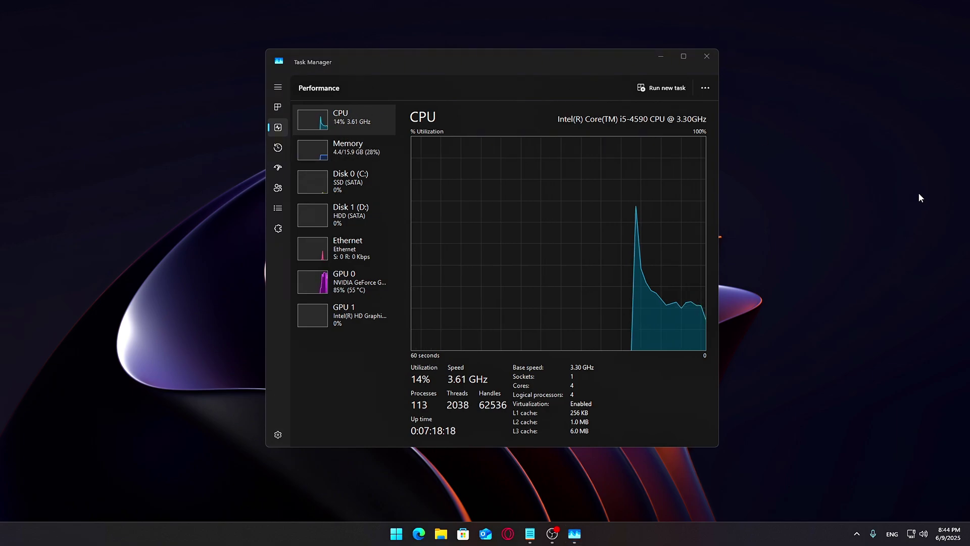